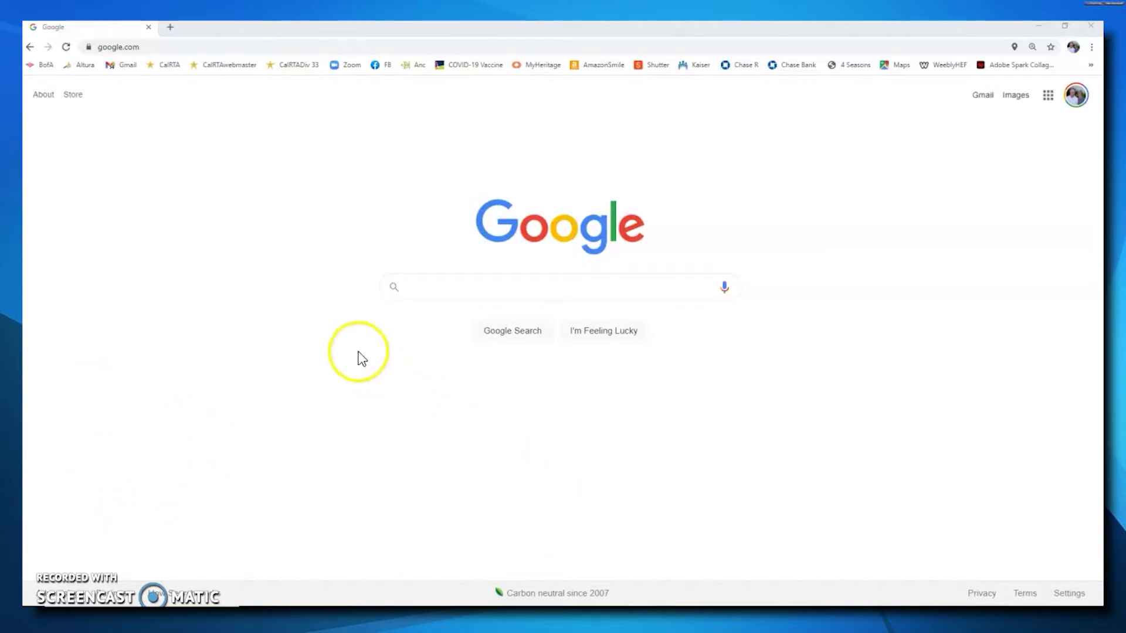
Replace the current web address with zoom.us to load the Zoom home page.
left_click(158, 45)
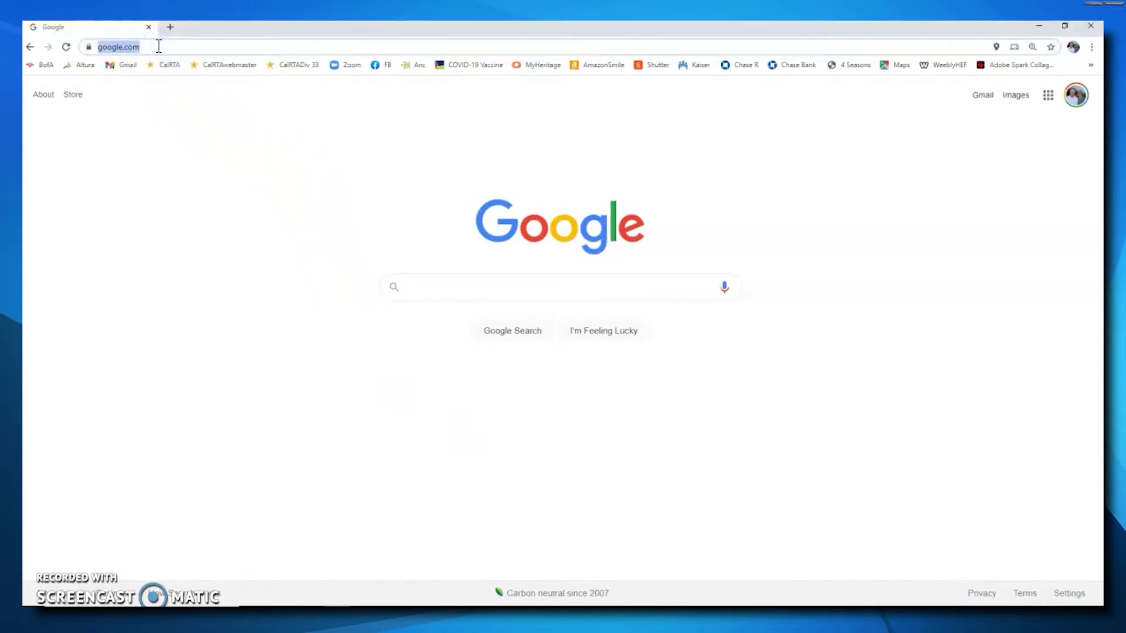
type("zoom.")
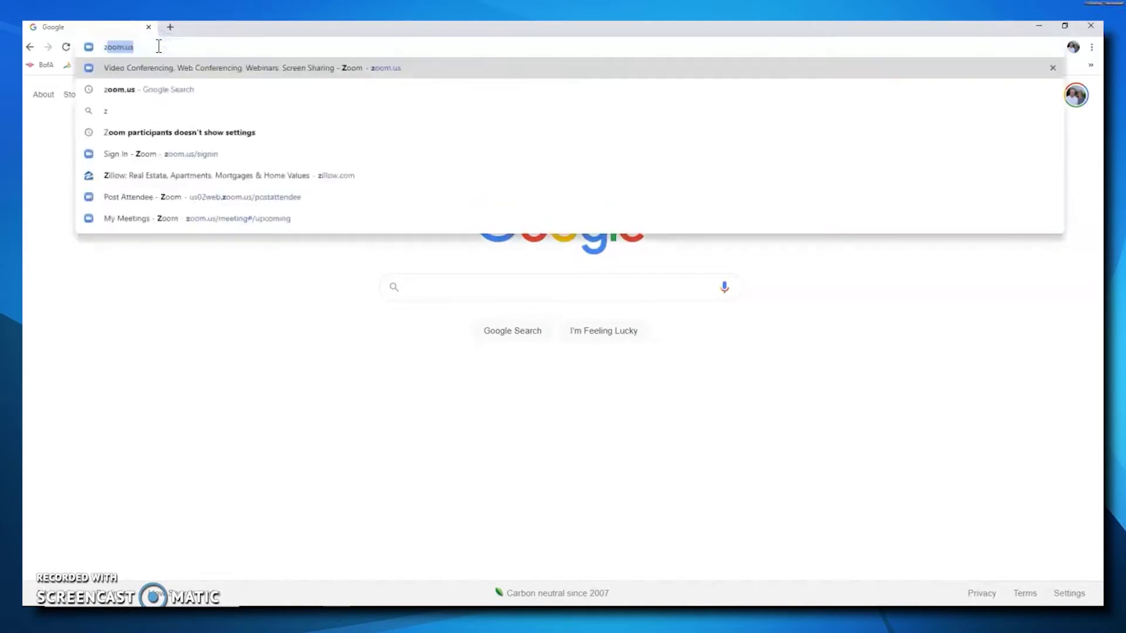
type("us")
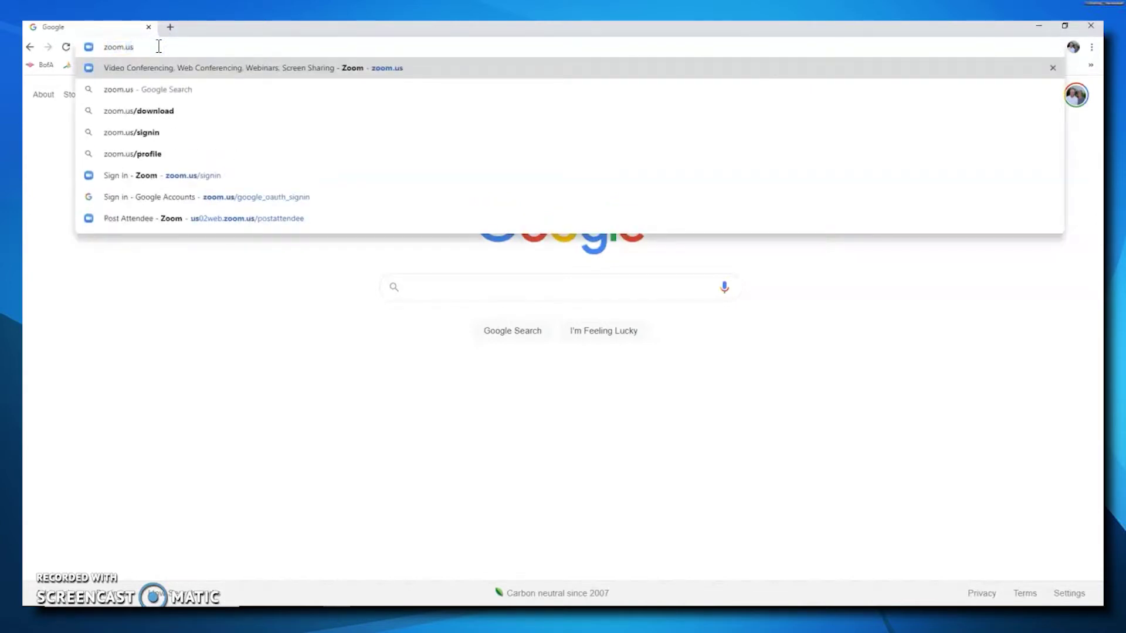
key("Return")
left_click(165, 36)
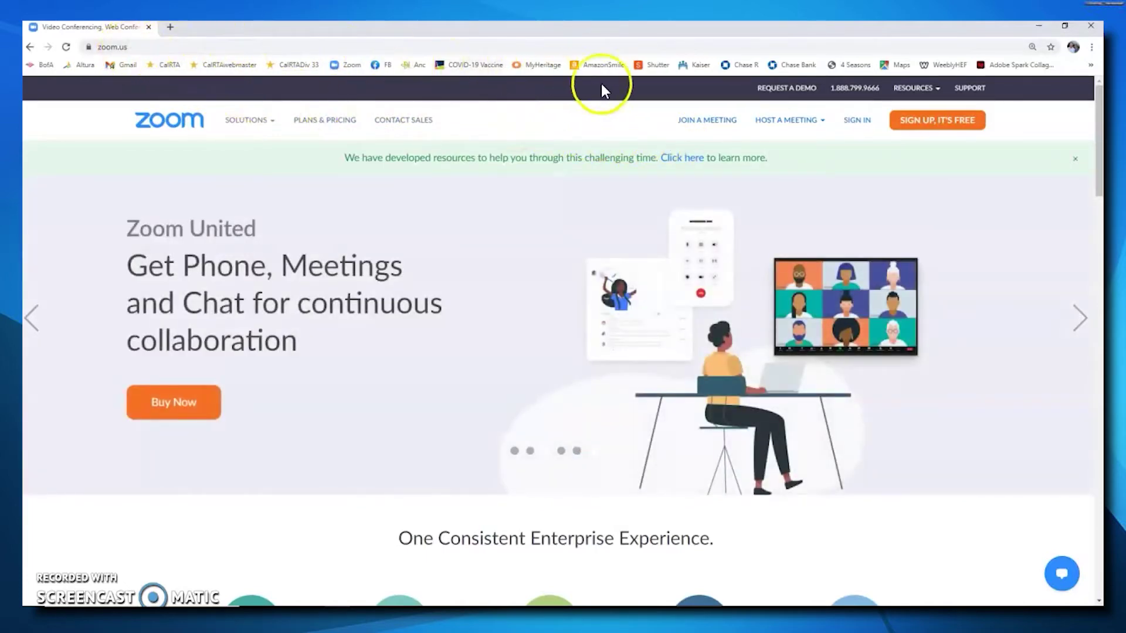
Go to the Zoom sign-in page and enter the account e-mail address and password.
left_click(857, 121)
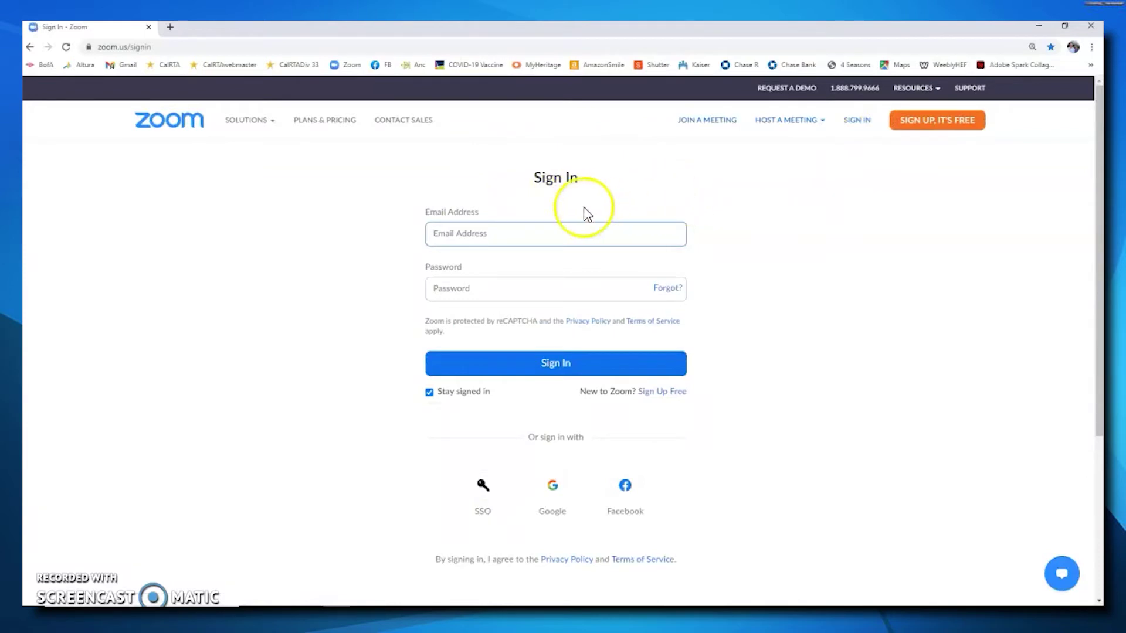
left_click(465, 235)
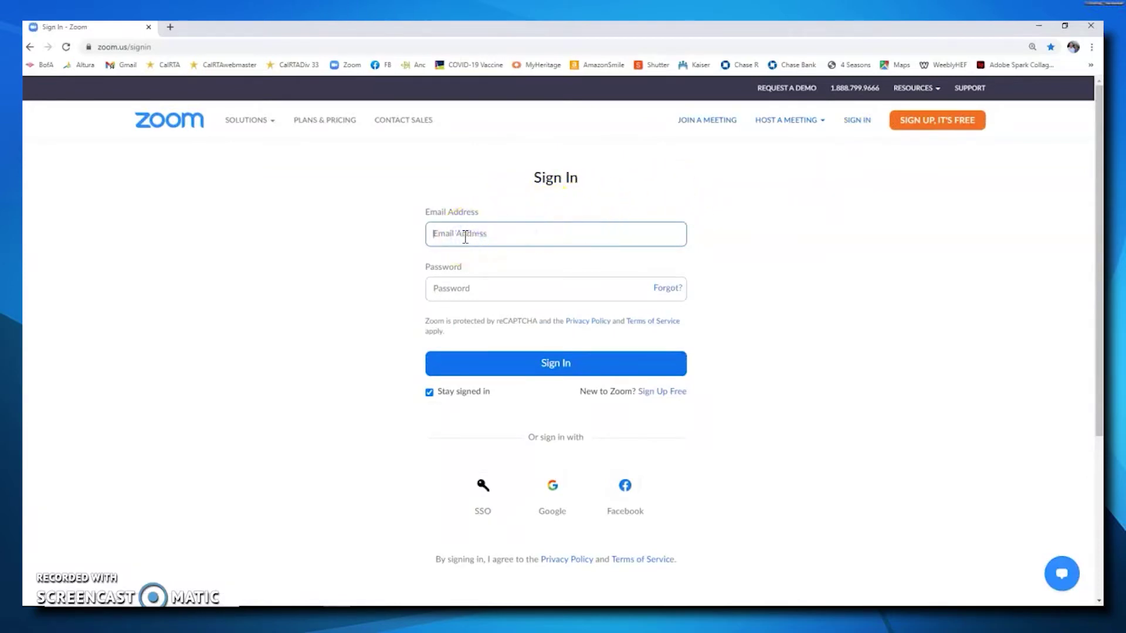
type("zoo")
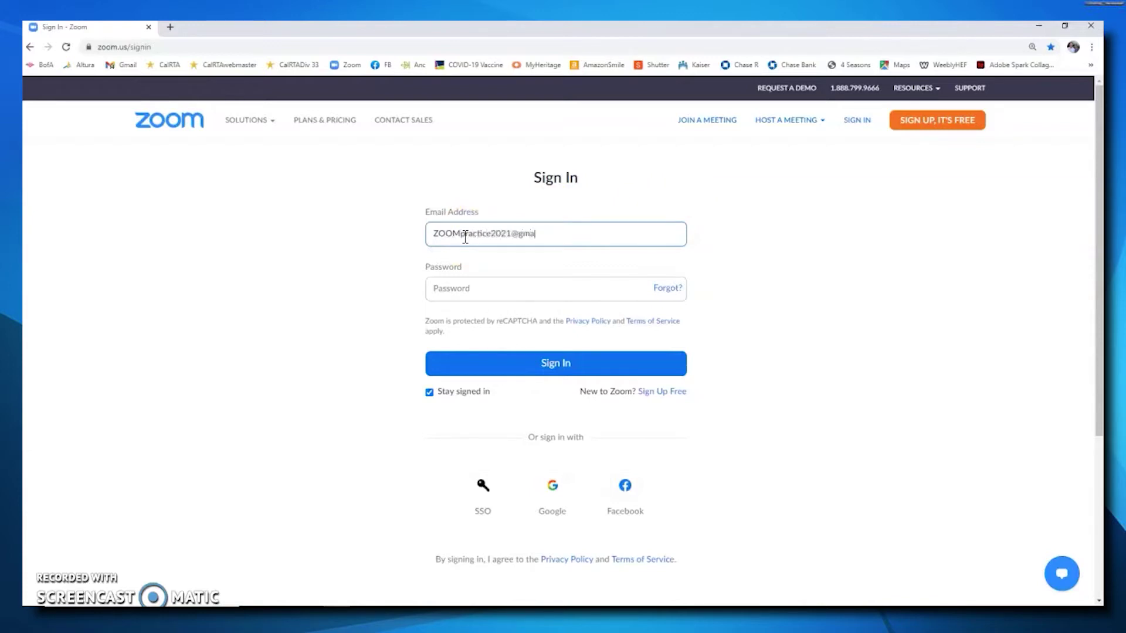
key("Tab")
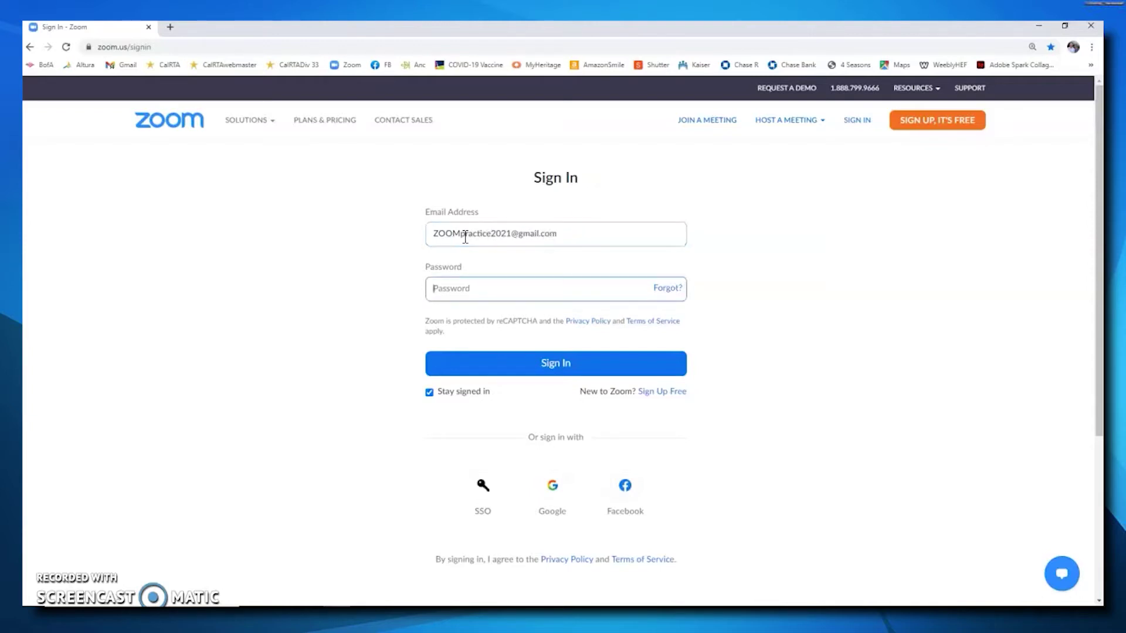
type("z")
Sign in, close the All About Zoom tour popup, and open the Schedule a Meeting form.
left_click(555, 368)
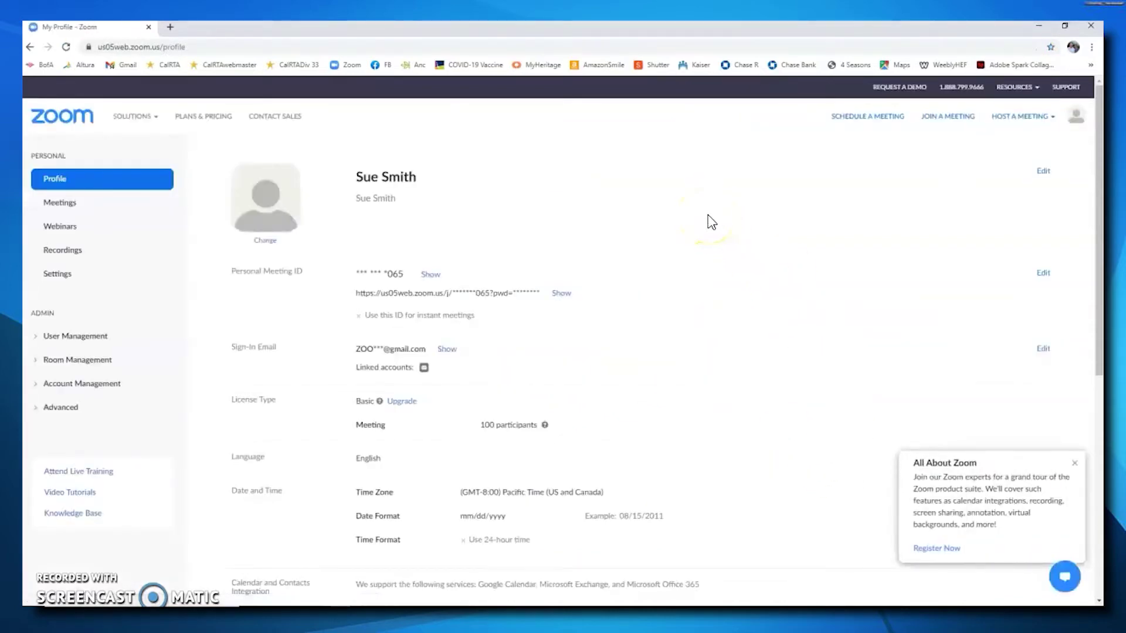
left_click(1074, 464)
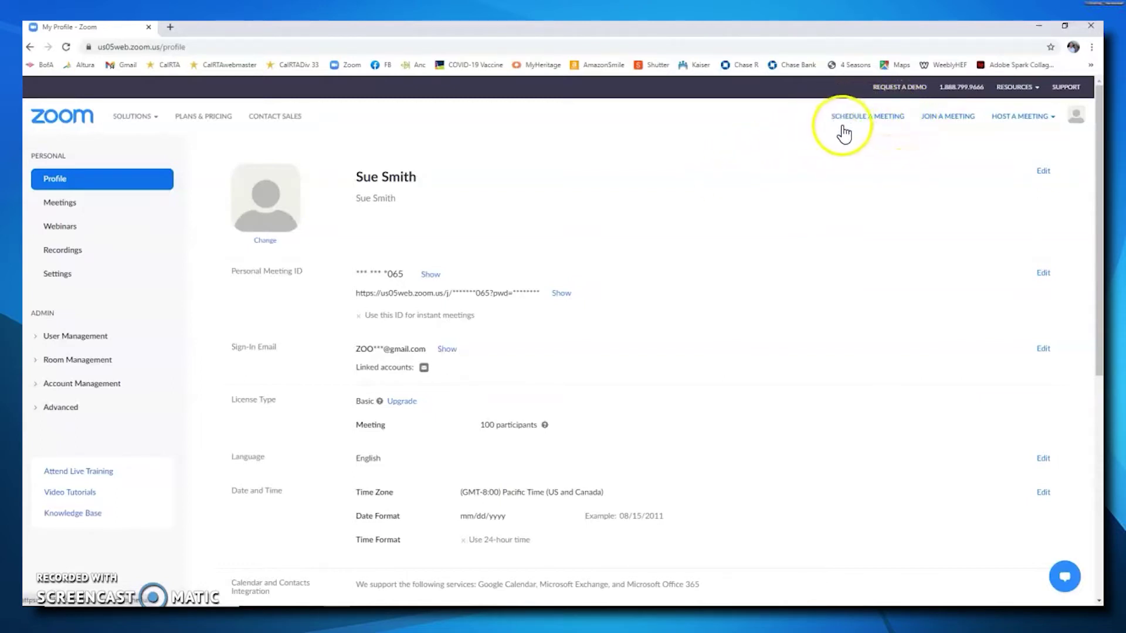
left_click(879, 117)
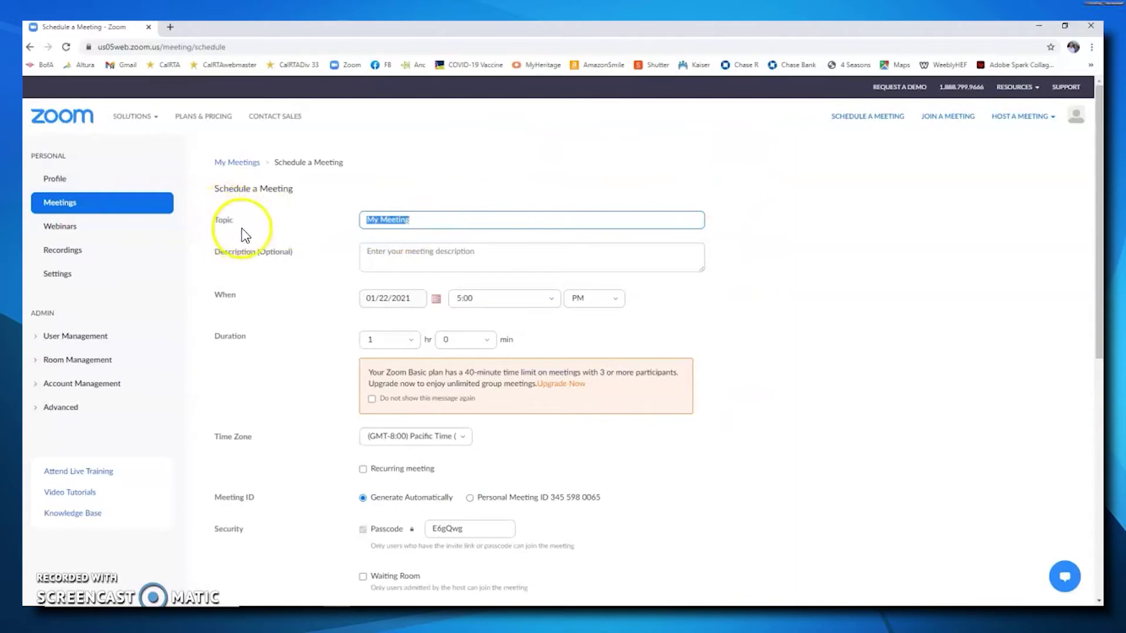
Replace the default topic My Meeting with Practice Meeting.
left_click(421, 221)
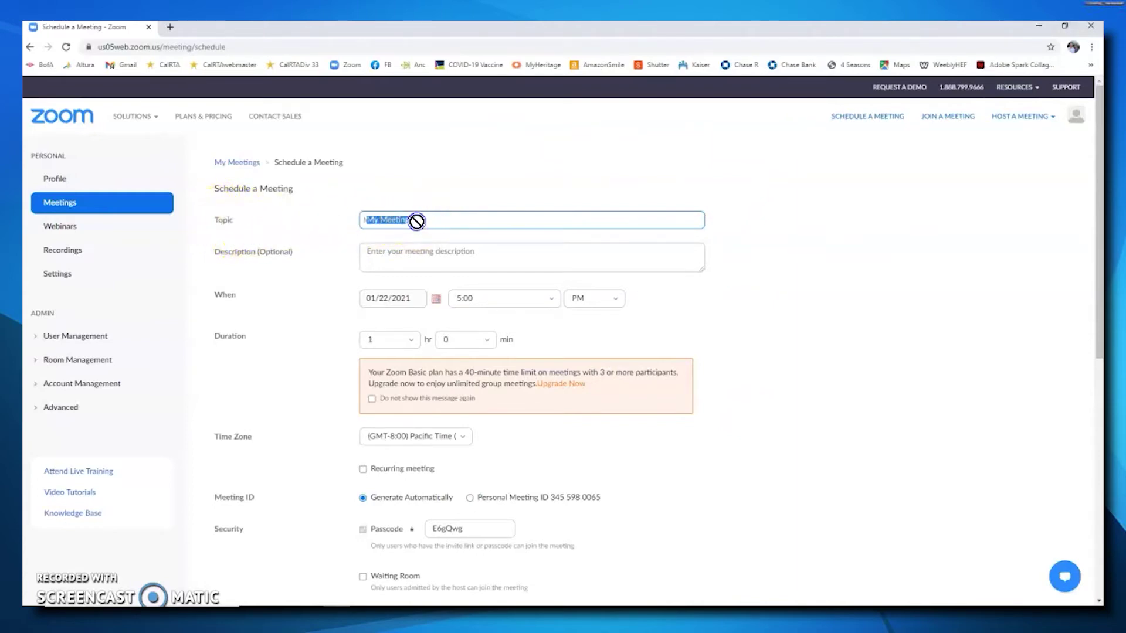
type("Practice")
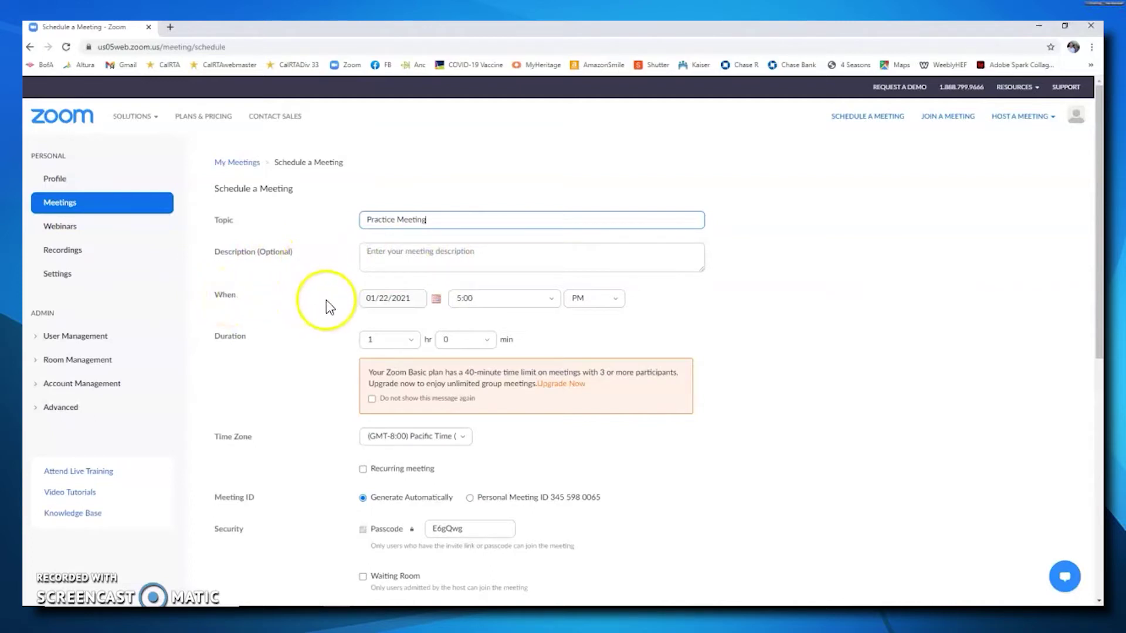
Set the meeting date to January 25, 2021 with an 11:00 AM start time.
left_click(438, 300)
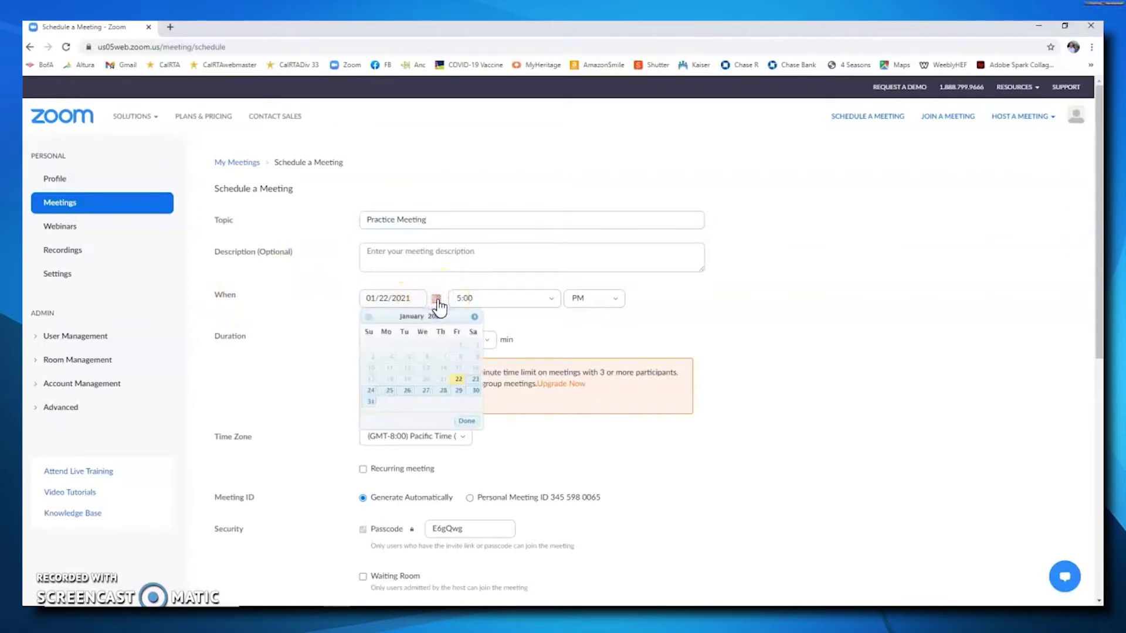
left_click(390, 392)
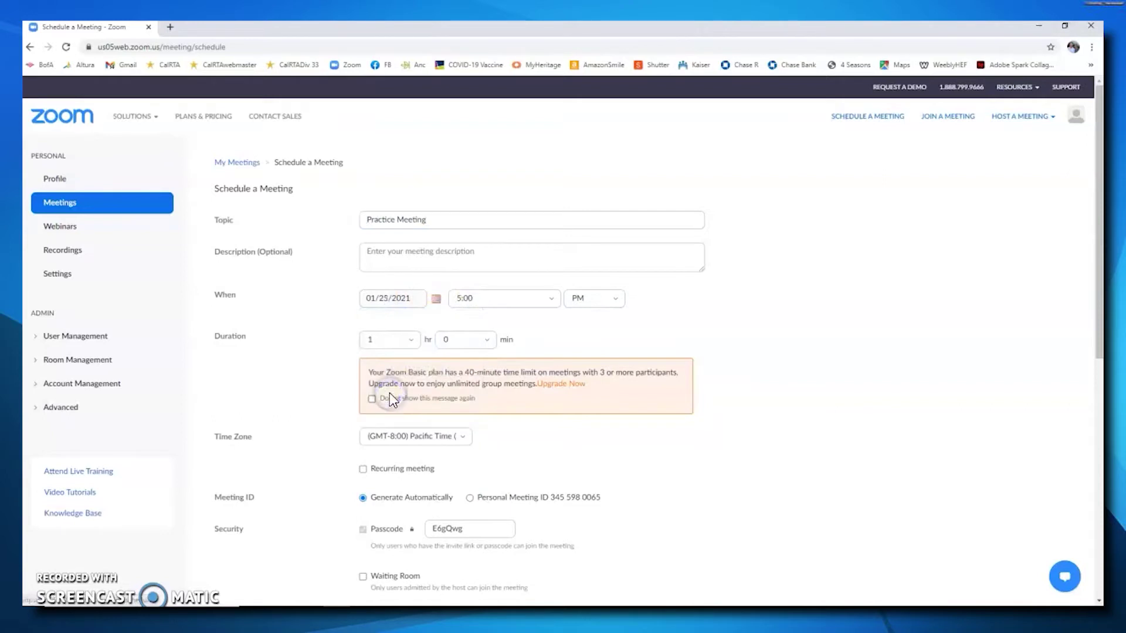
left_click(552, 301)
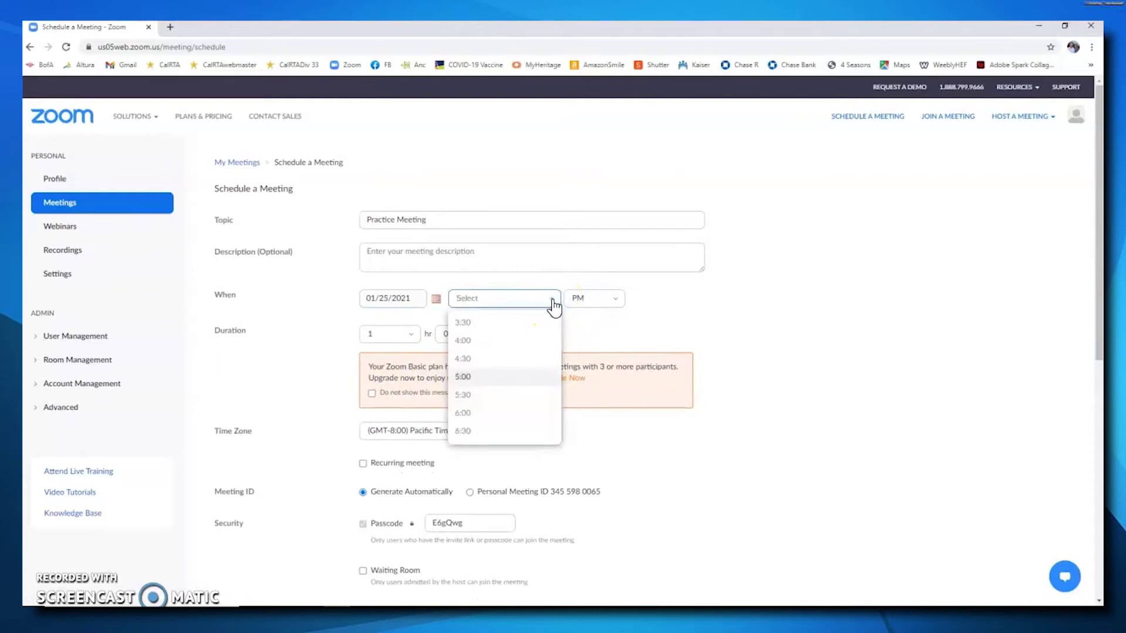
scroll(546, 341, "down", 2)
scroll(541, 340, "down", 1)
left_click(475, 414)
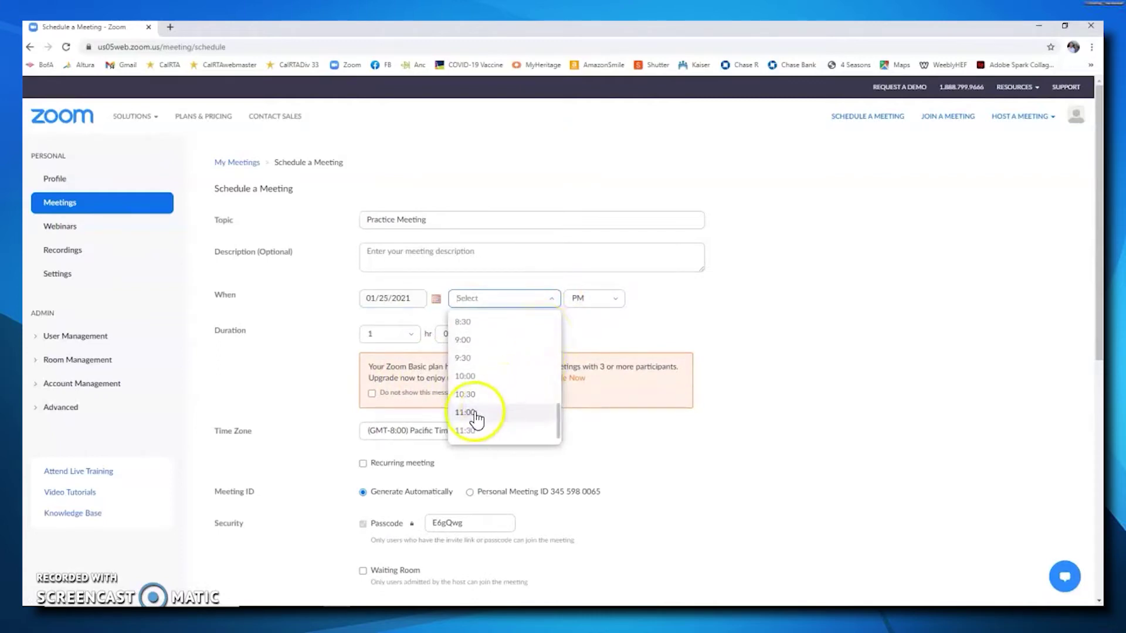
left_click(599, 305)
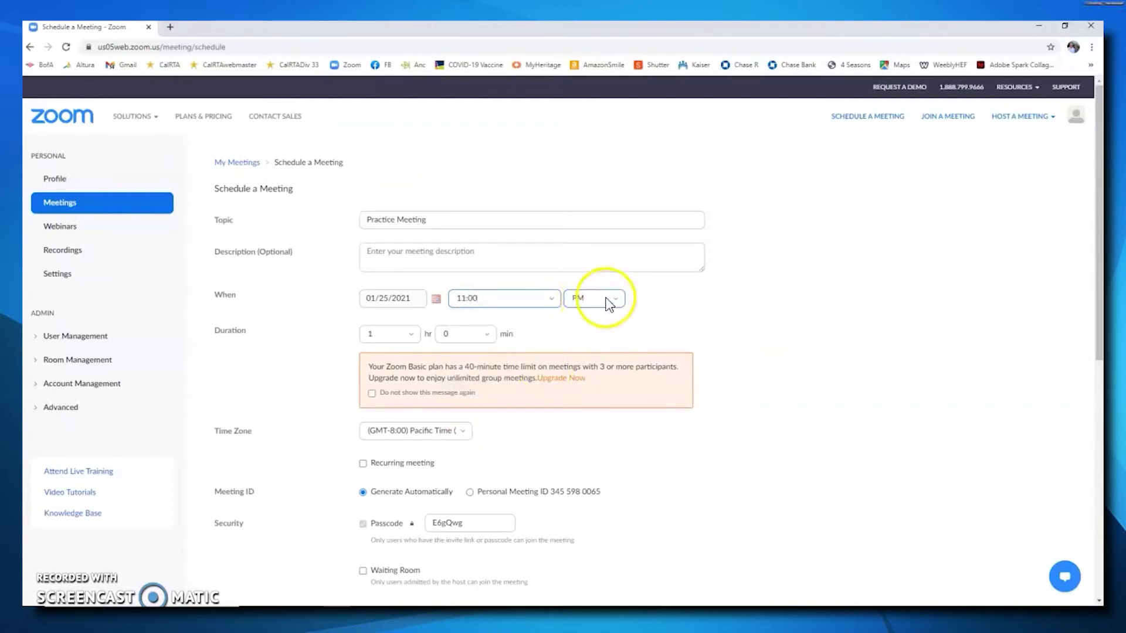
left_click(617, 301)
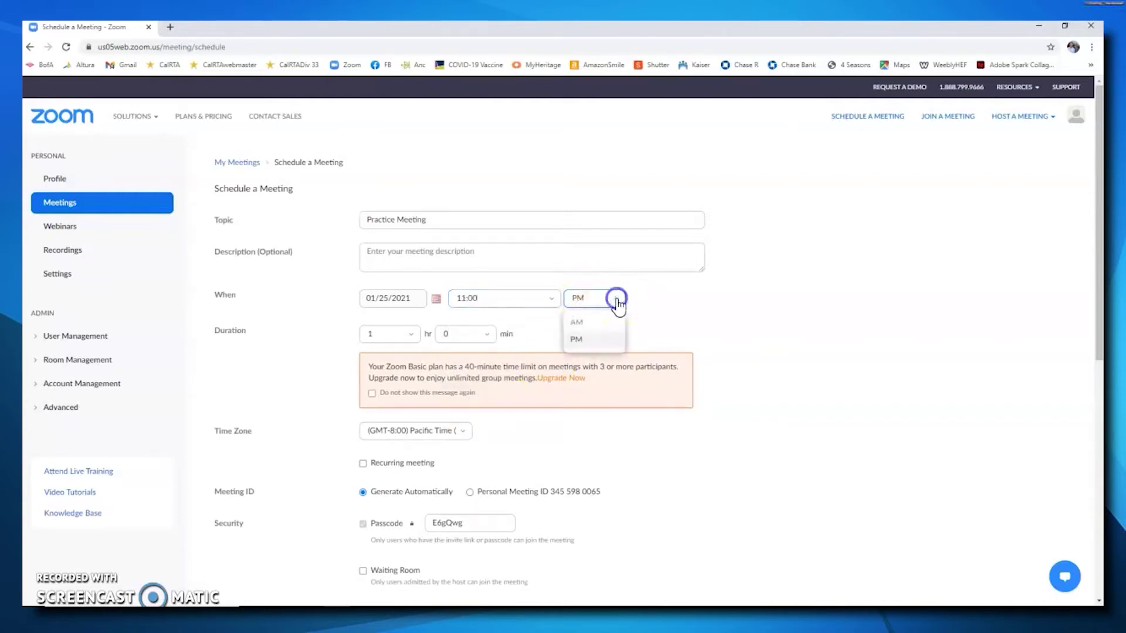
left_click(577, 325)
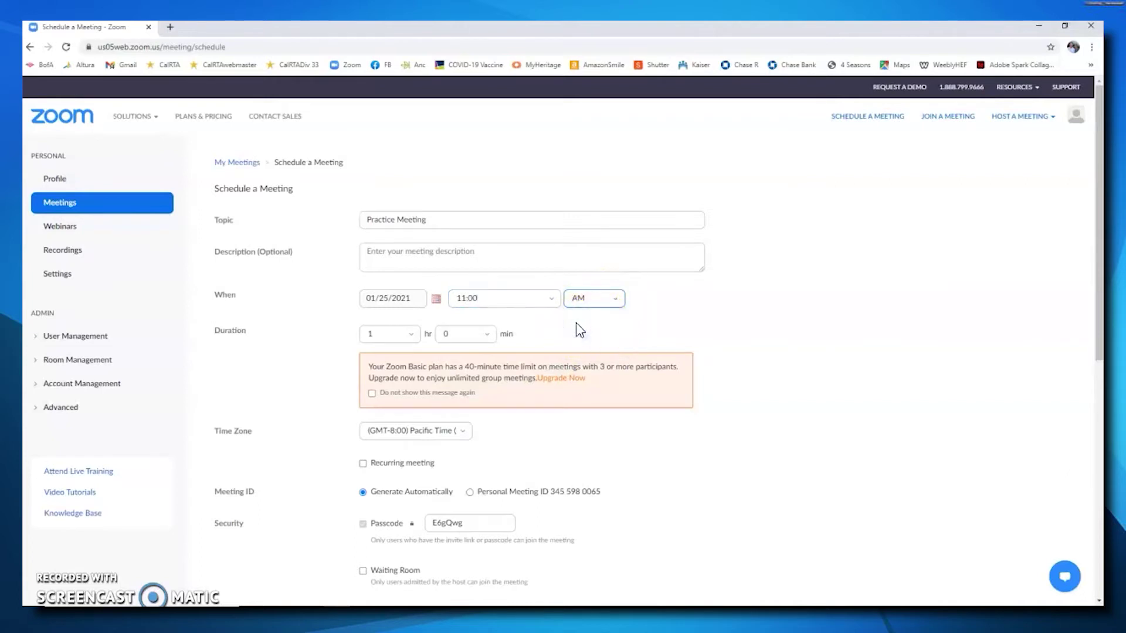
left_click(396, 339)
left_click_drag(463, 369, 536, 367)
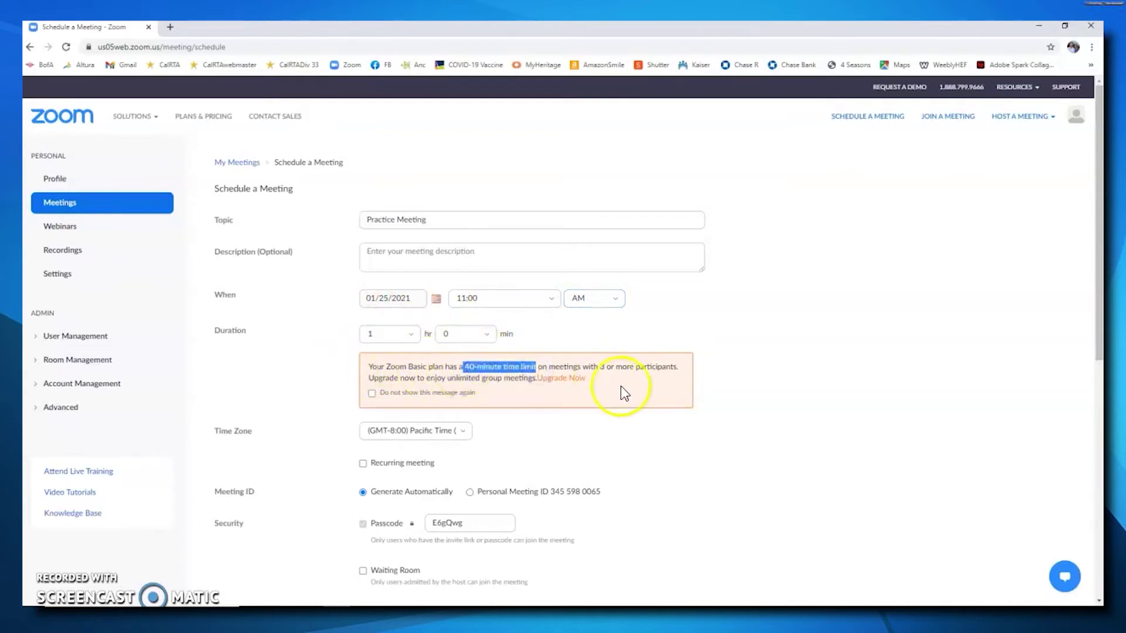
left_click(722, 381)
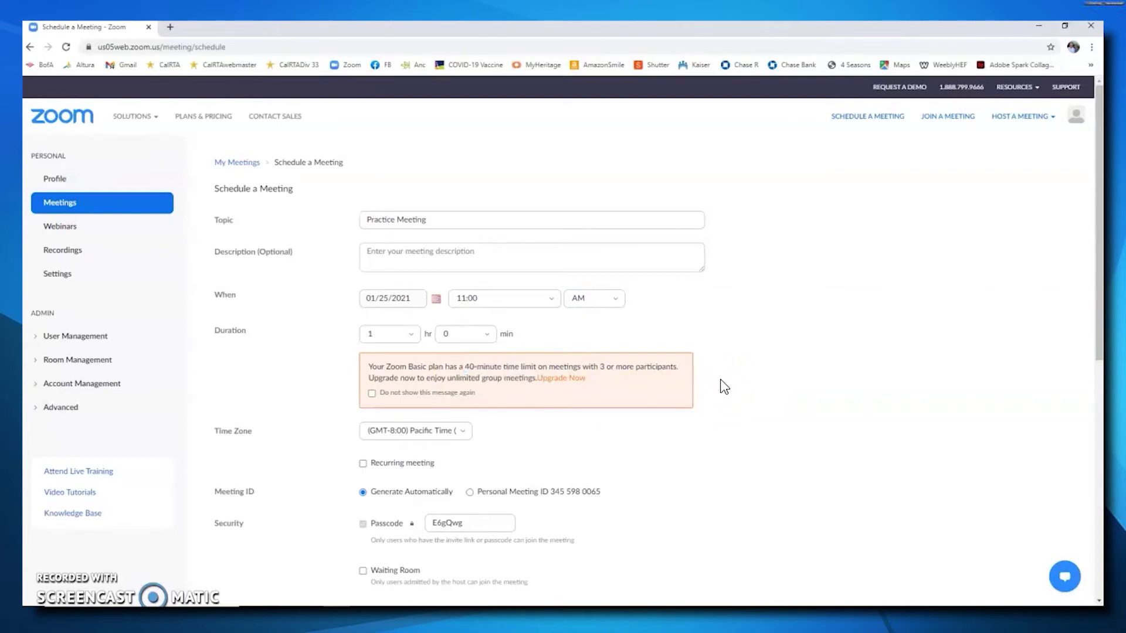
scroll(258, 399, "down", 1)
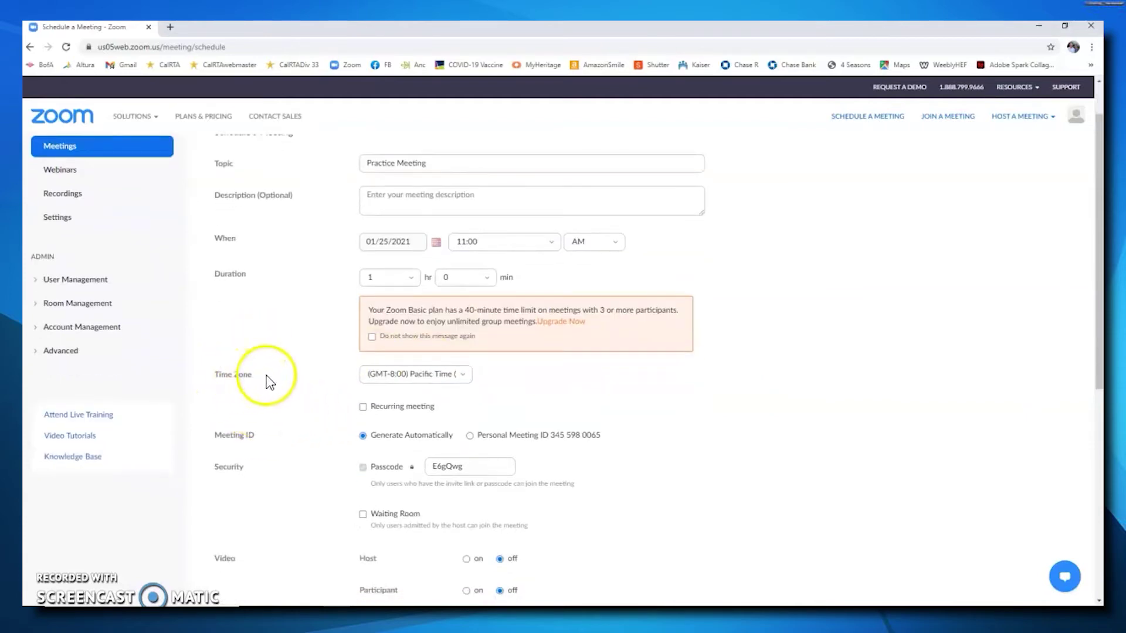
scroll(291, 378, "down", 2)
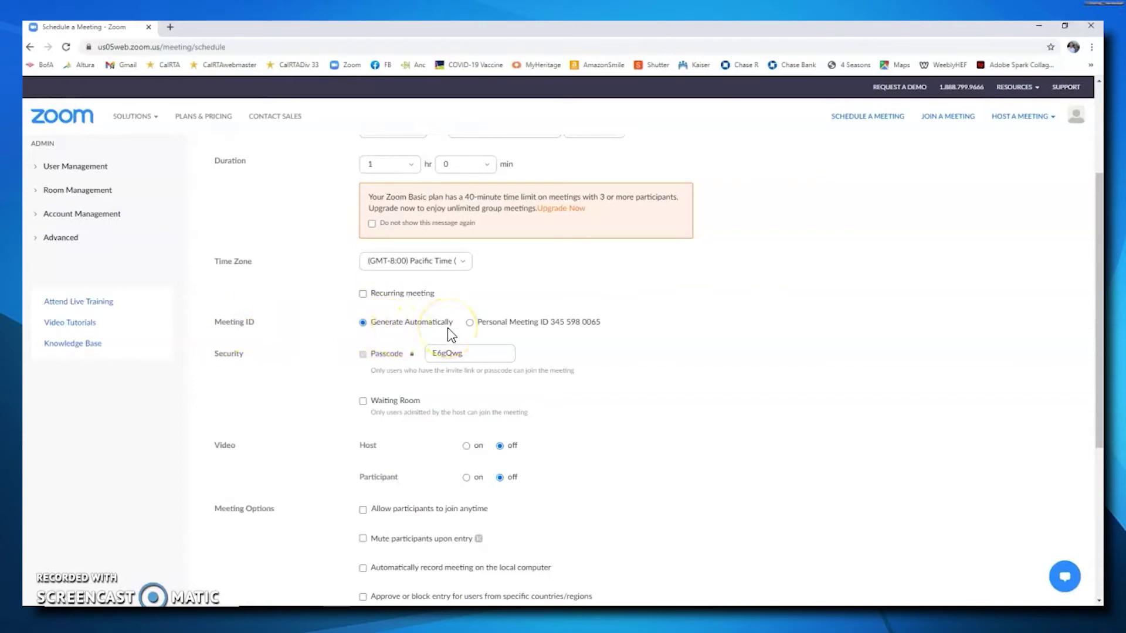
Disable the waiting room, turn host and participant video on, and save the meeting.
scroll(310, 332, "down", 1)
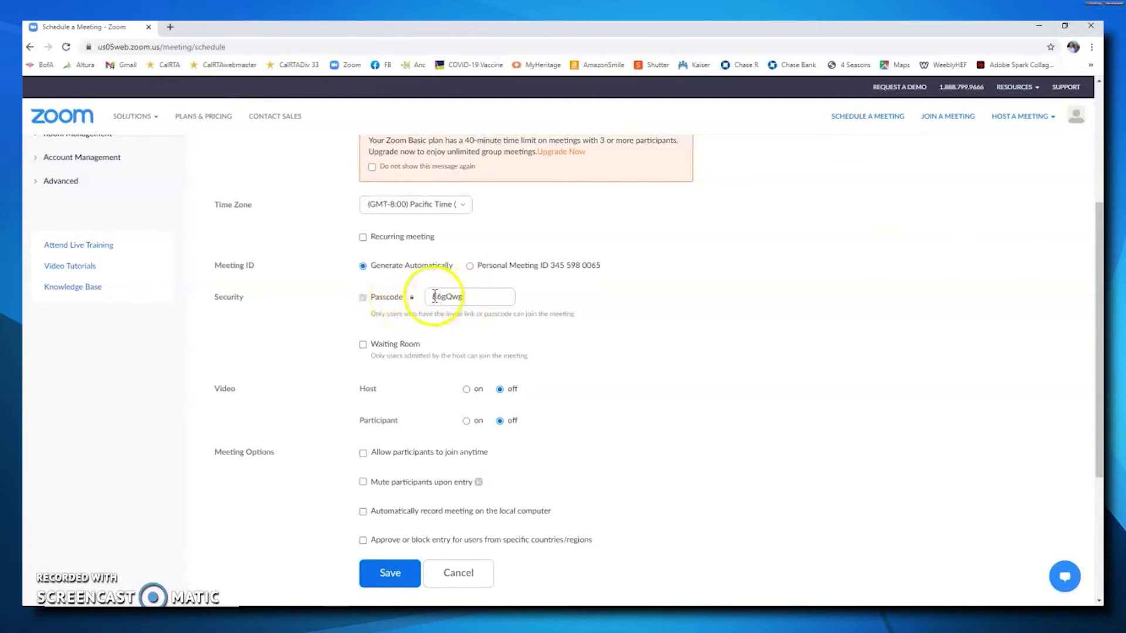
left_click(363, 344)
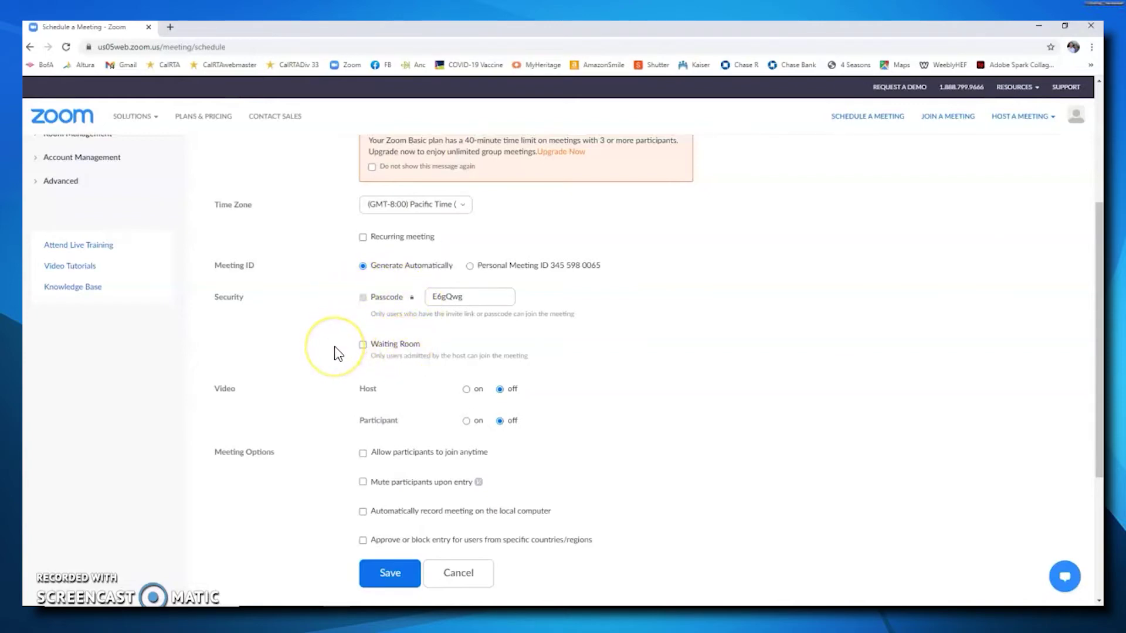
scroll(335, 353, "down", 2)
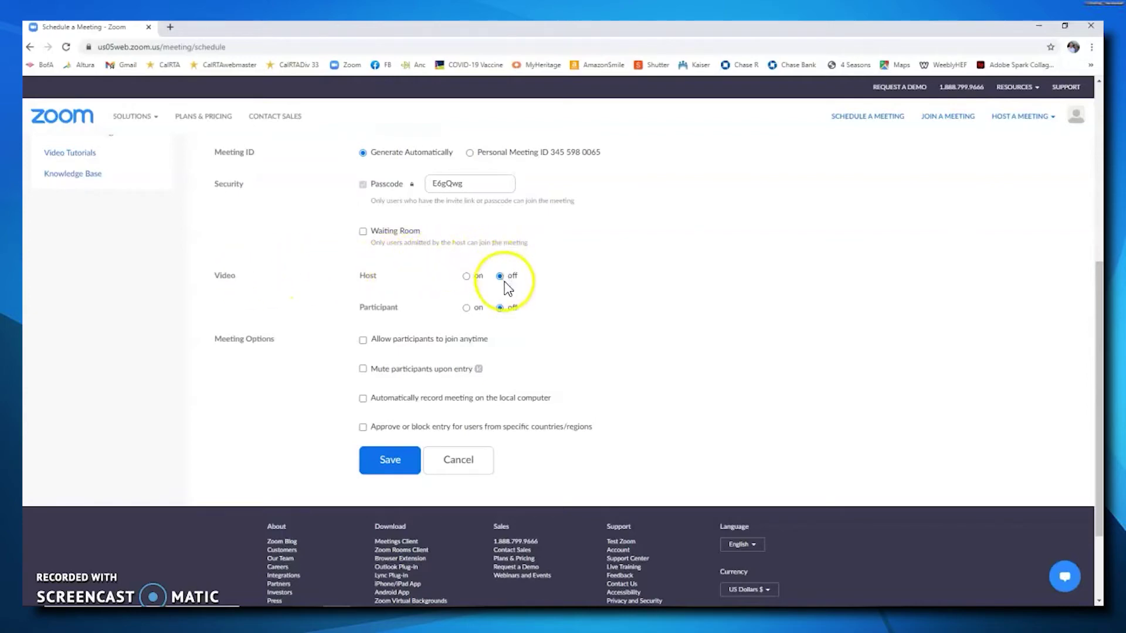
left_click(467, 276)
left_click(467, 309)
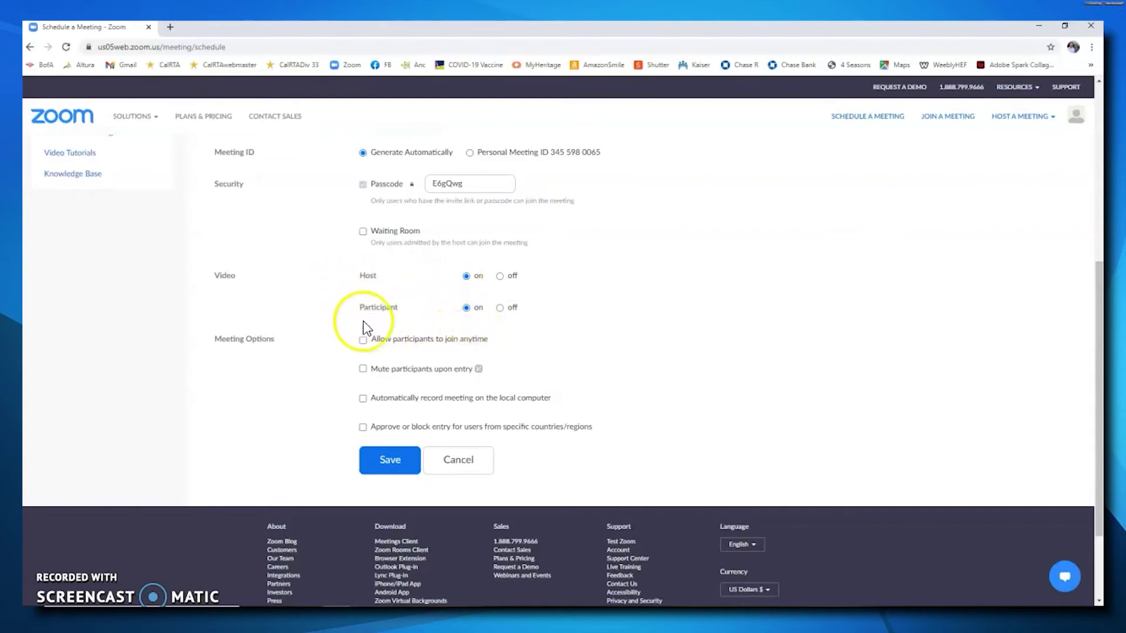
scroll(346, 338, "down", 1)
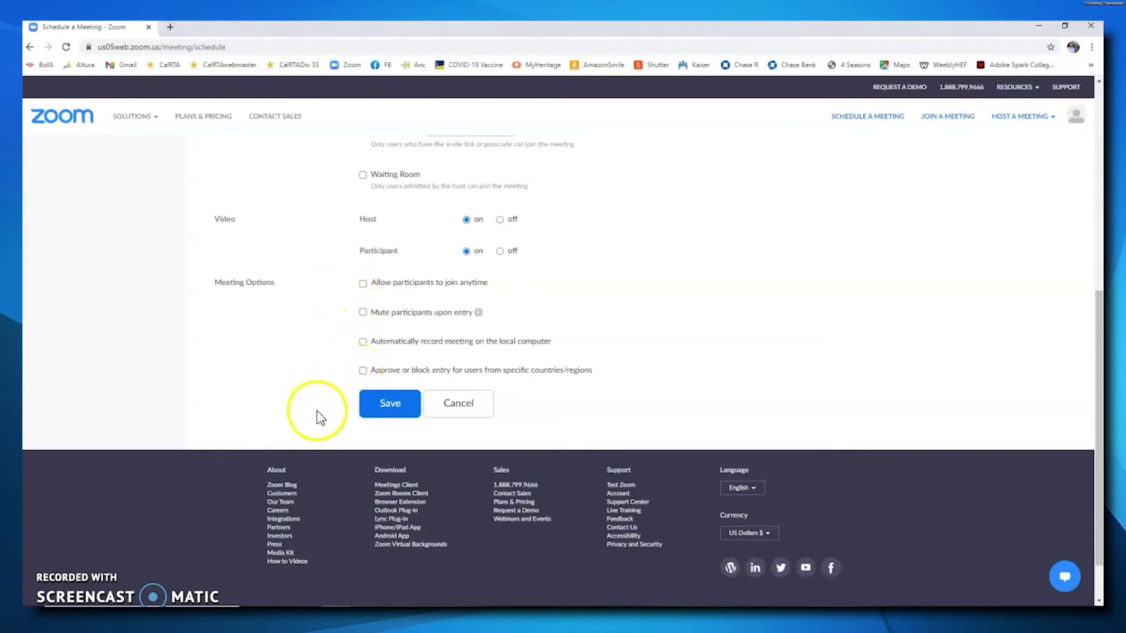
left_click(394, 416)
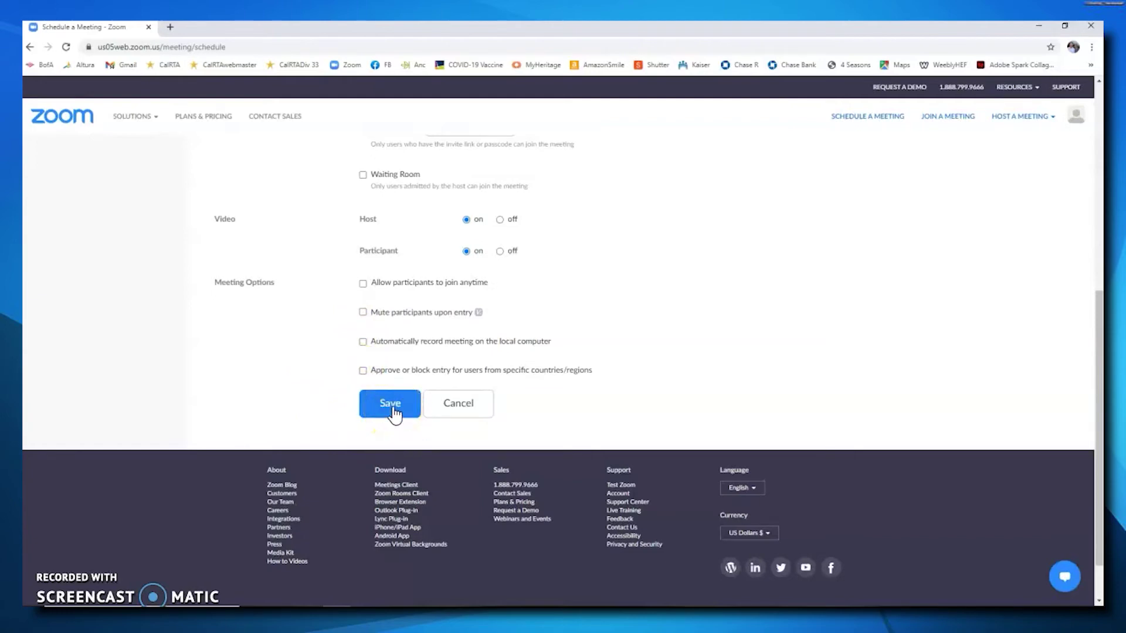
left_click(391, 405)
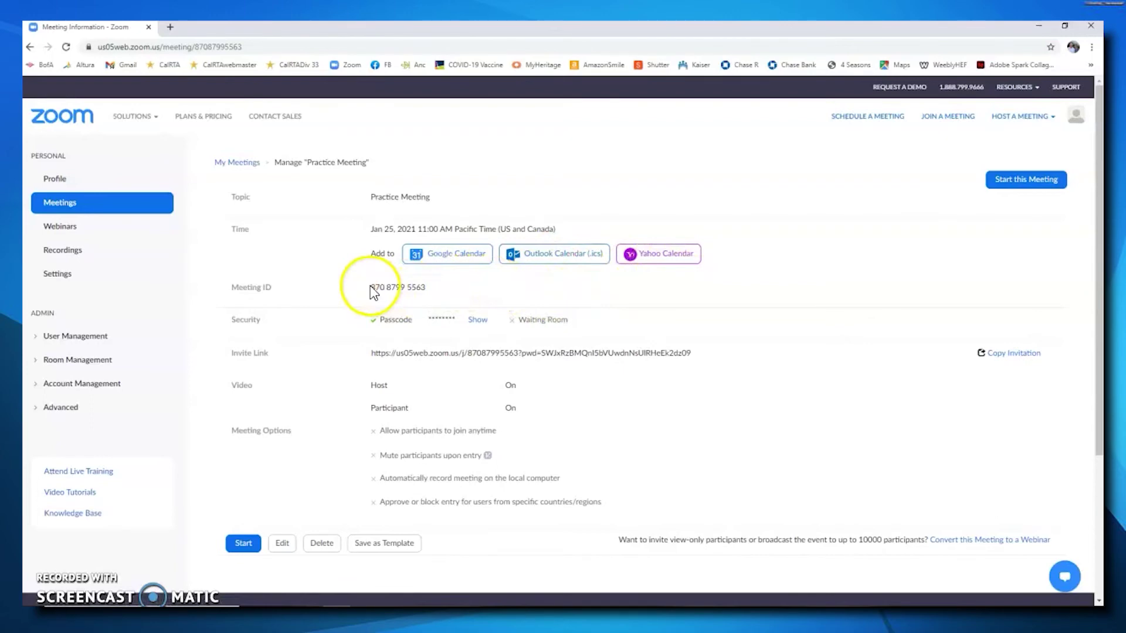
Highlight the meeting ID, then reveal and highlight the Practice Meeting passcode.
left_click_drag(370, 287, 432, 288)
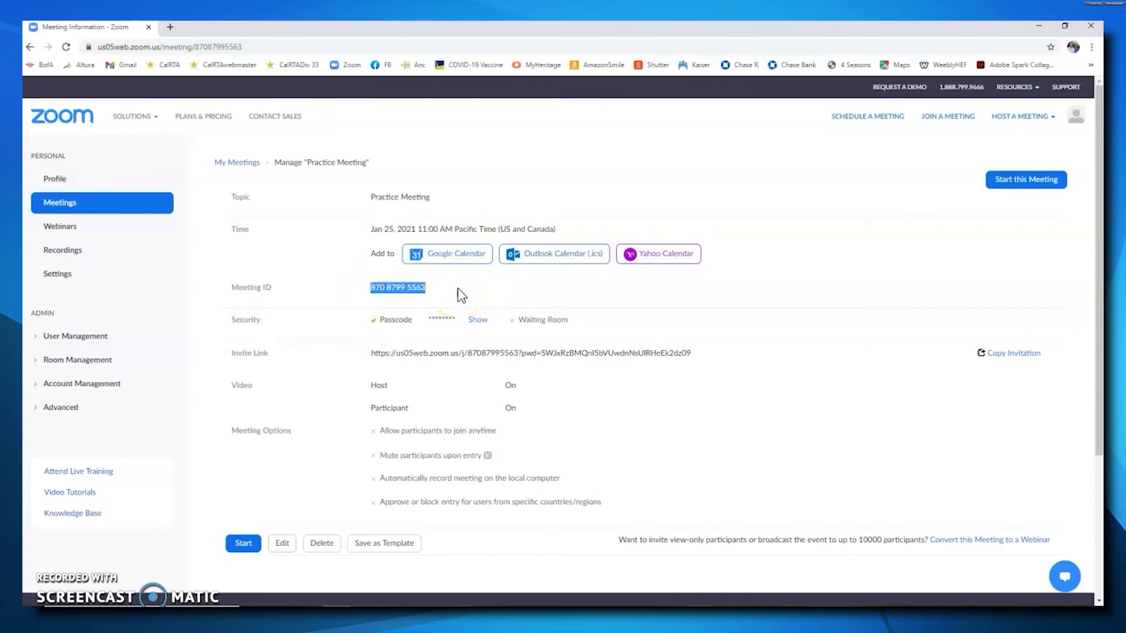
left_click(455, 292)
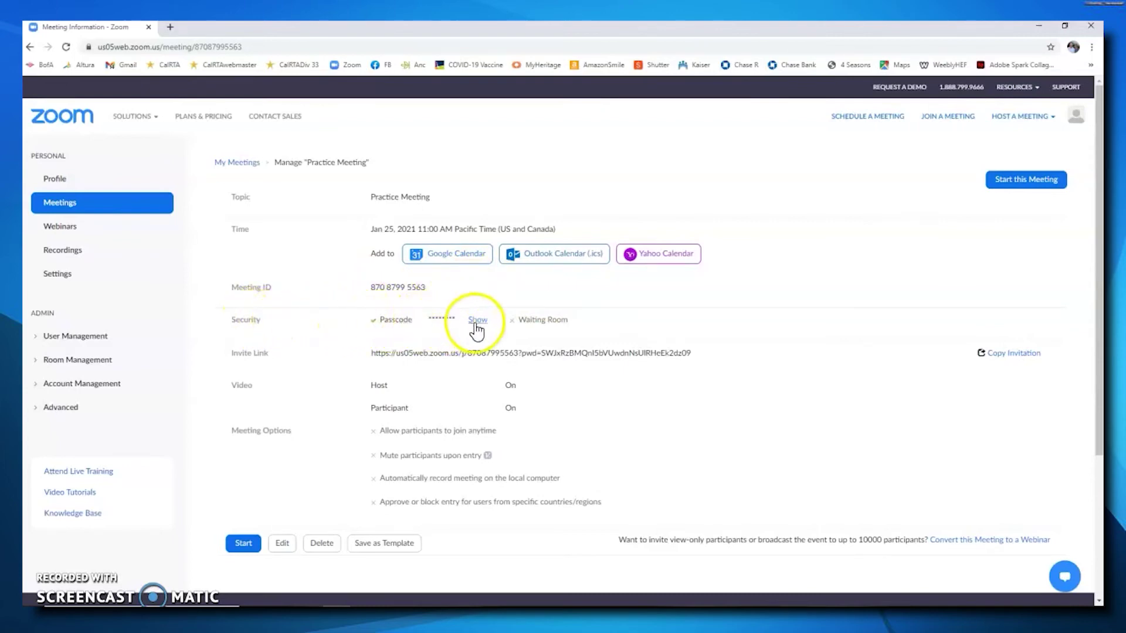
left_click(478, 321)
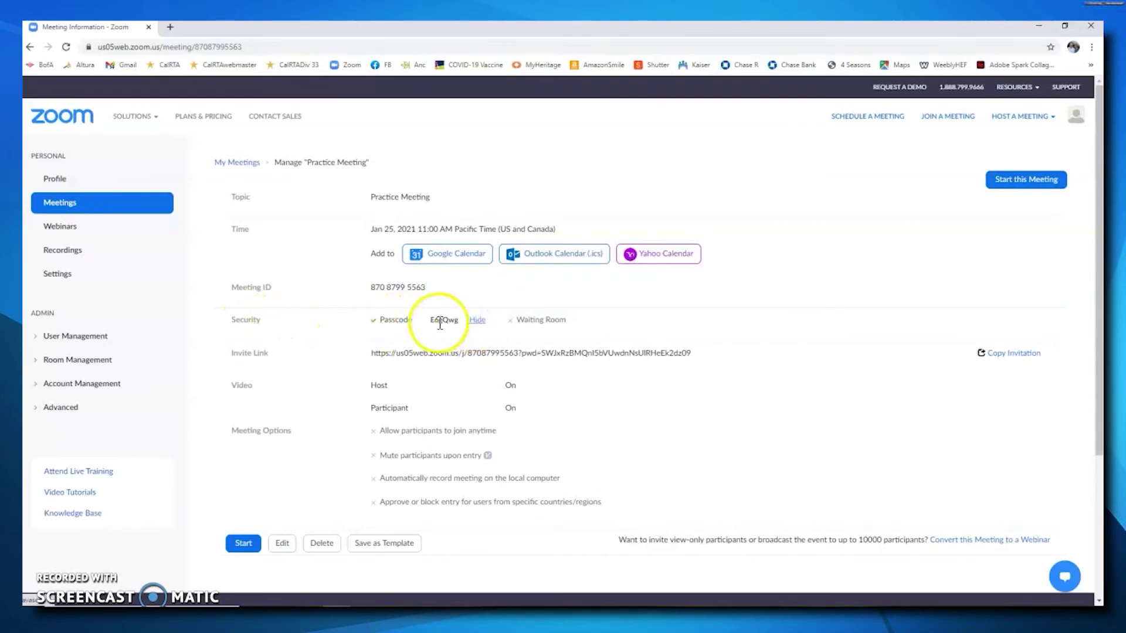
left_click_drag(431, 320, 461, 320)
left_click(284, 355)
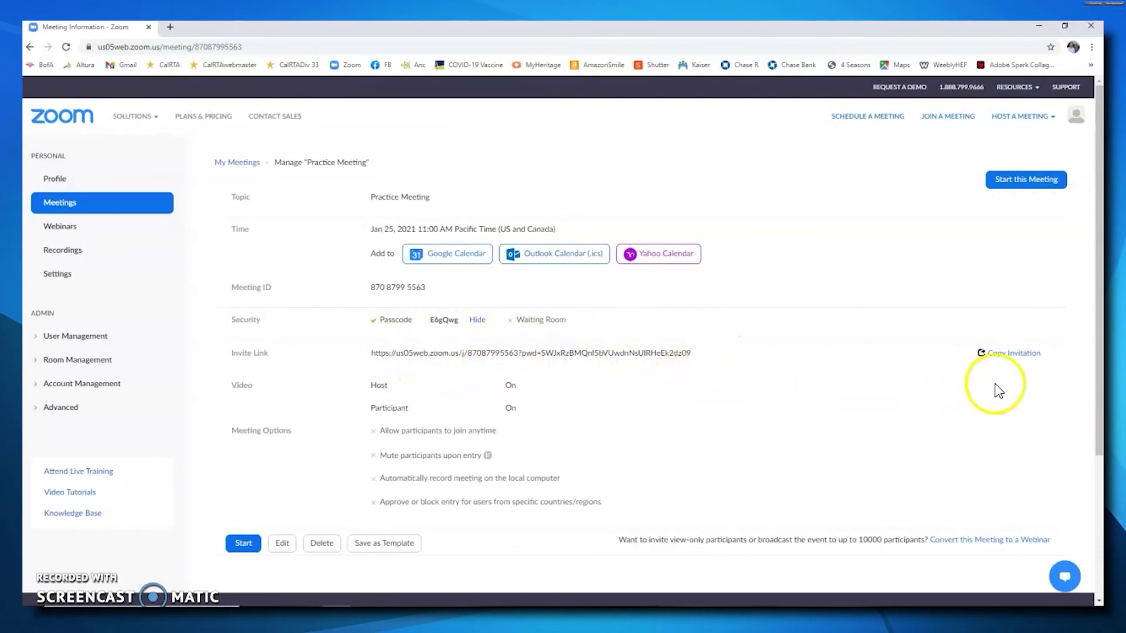
Copy the Practice Meeting invitation text from the Copy Invitation dialog, then close it.
left_click(1004, 358)
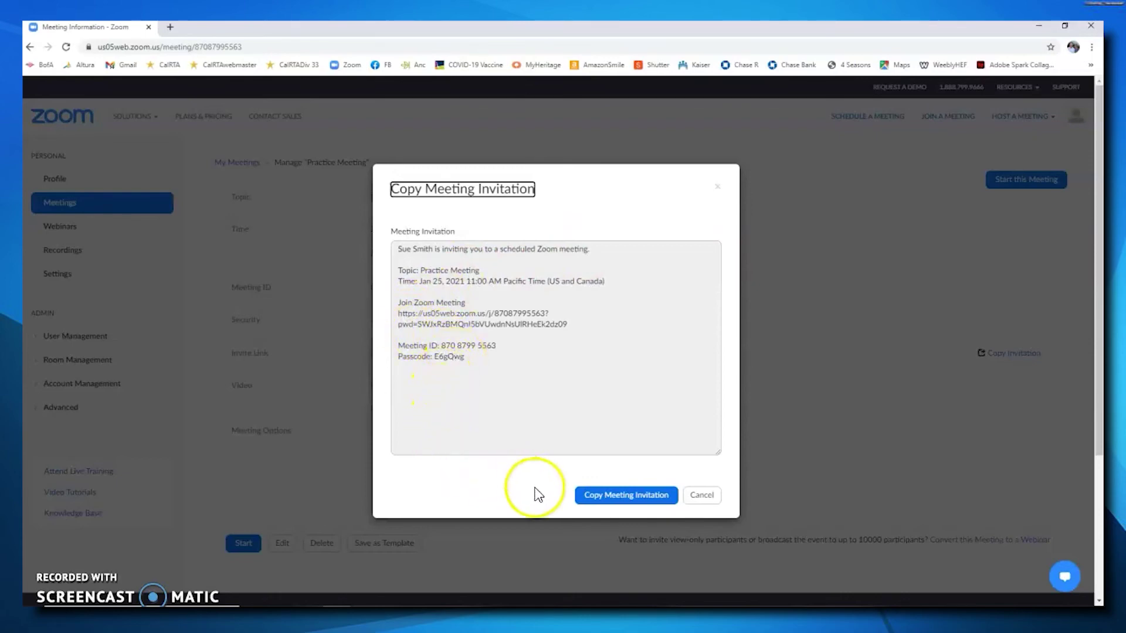
left_click(638, 496)
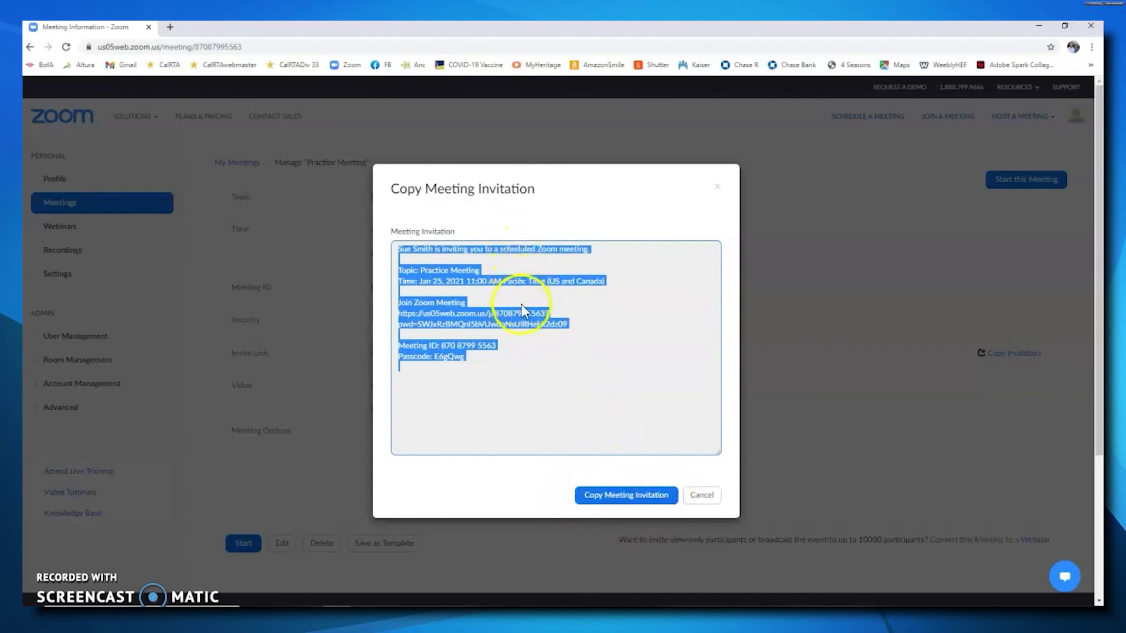
left_click(704, 496)
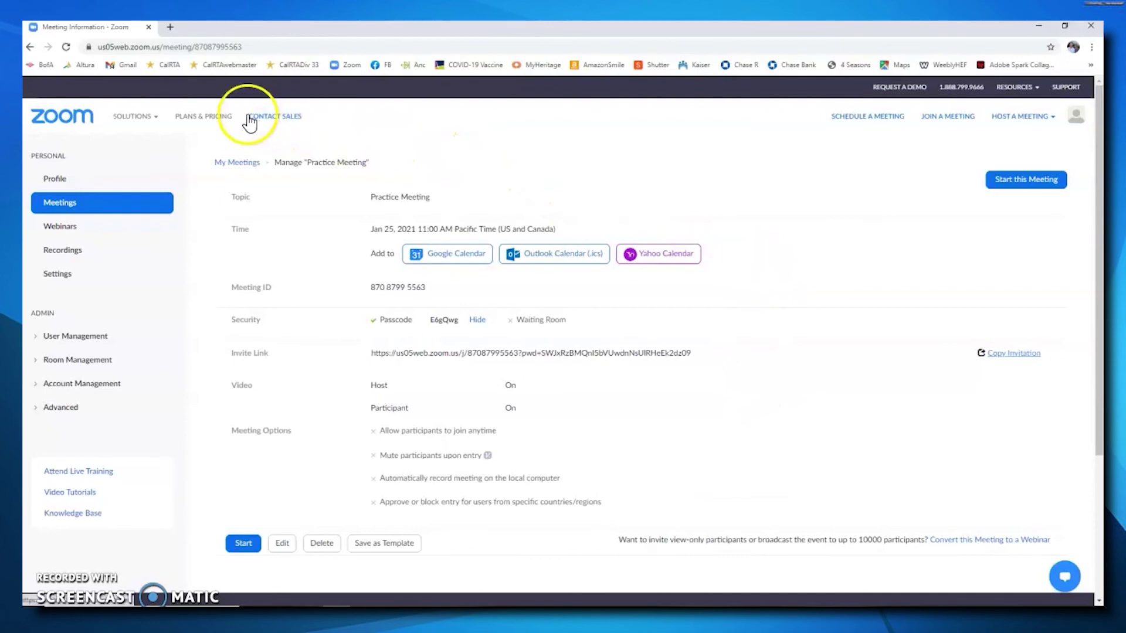
In a new tab, switch to the practice Google account and go to its Gmail.
left_click(173, 27)
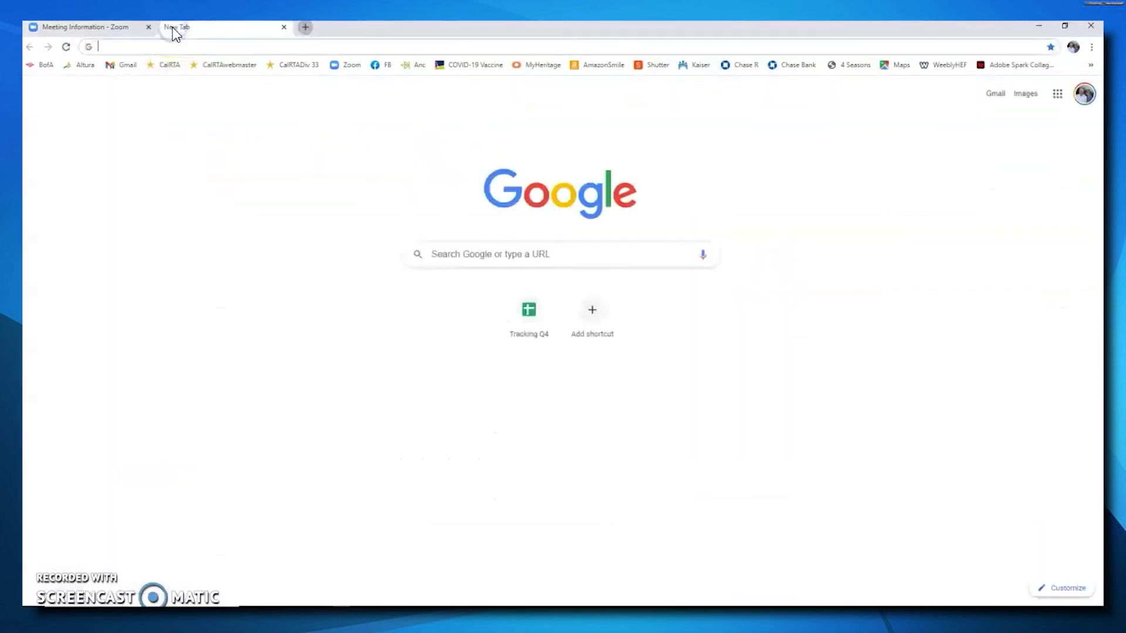
left_click(1084, 94)
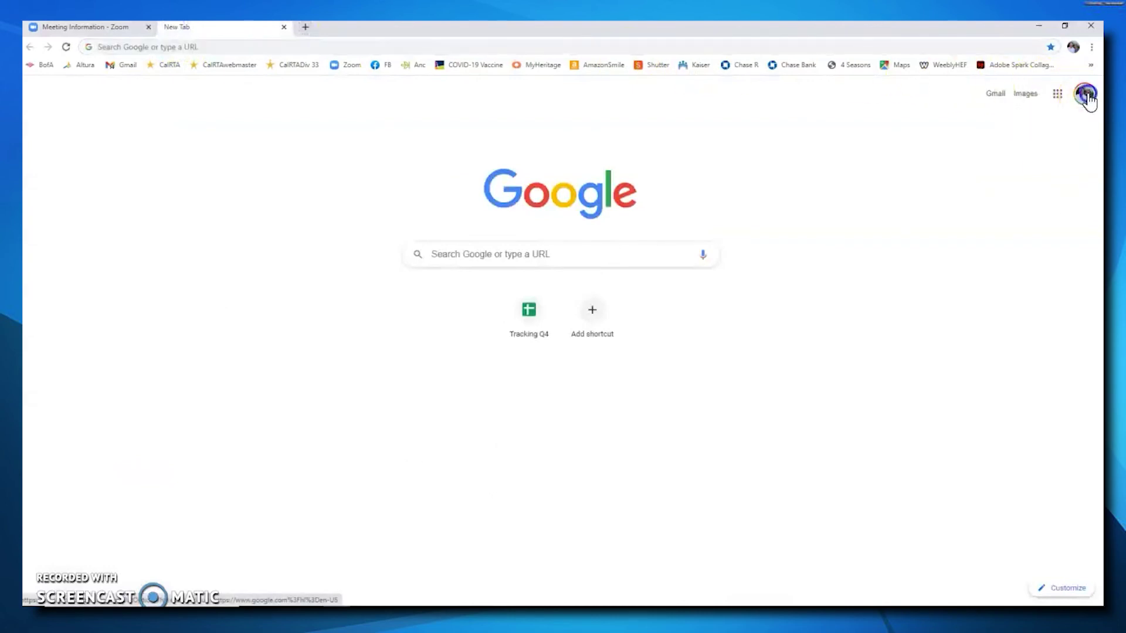
left_click(963, 431)
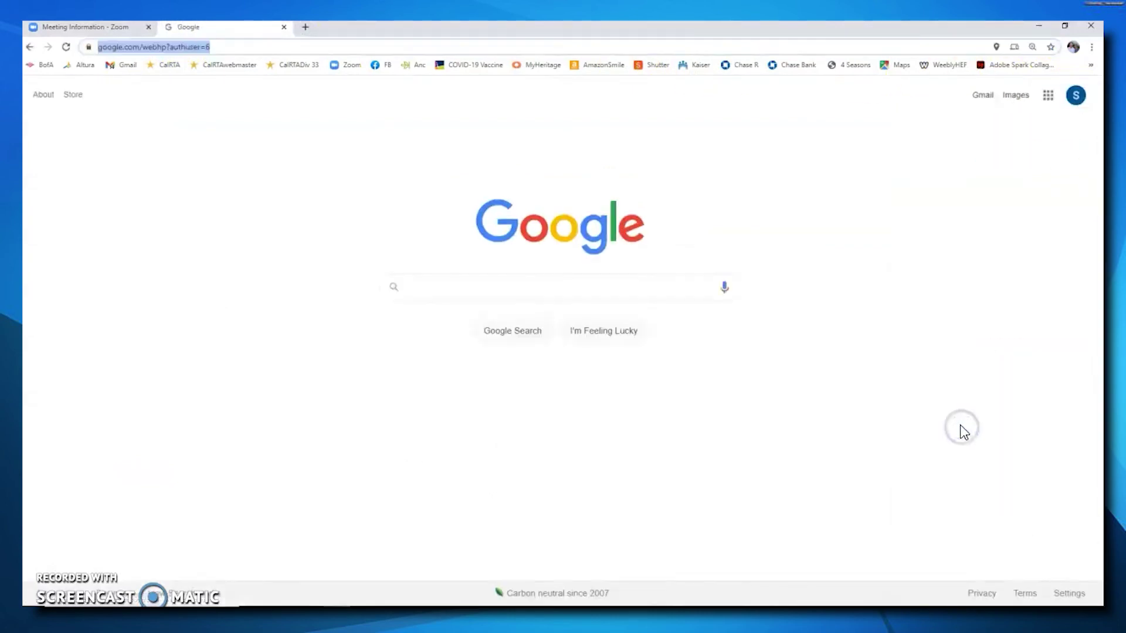
left_click(982, 95)
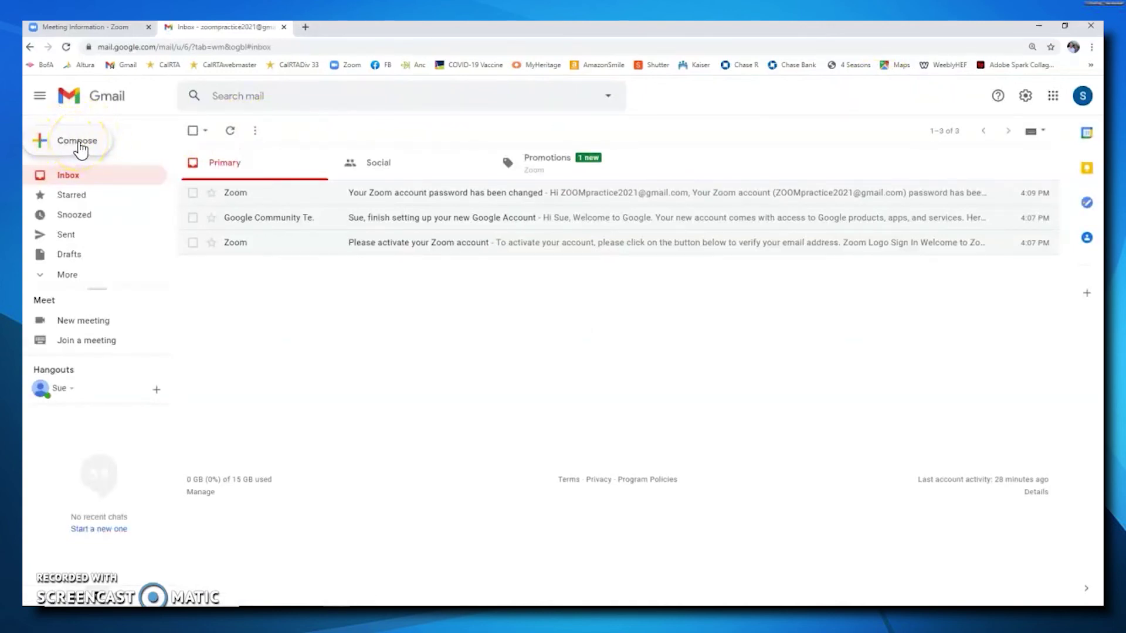
Compose a new Gmail message and paste the Zoom meeting invitation into its body.
left_click(80, 150)
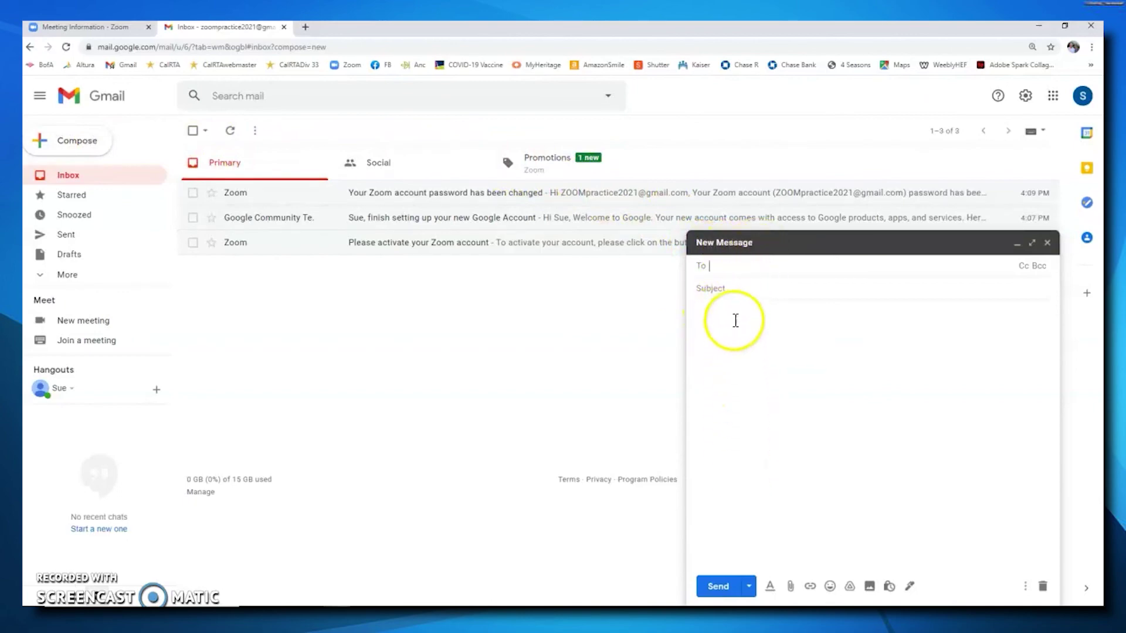
left_click(710, 311)
right_click(709, 312)
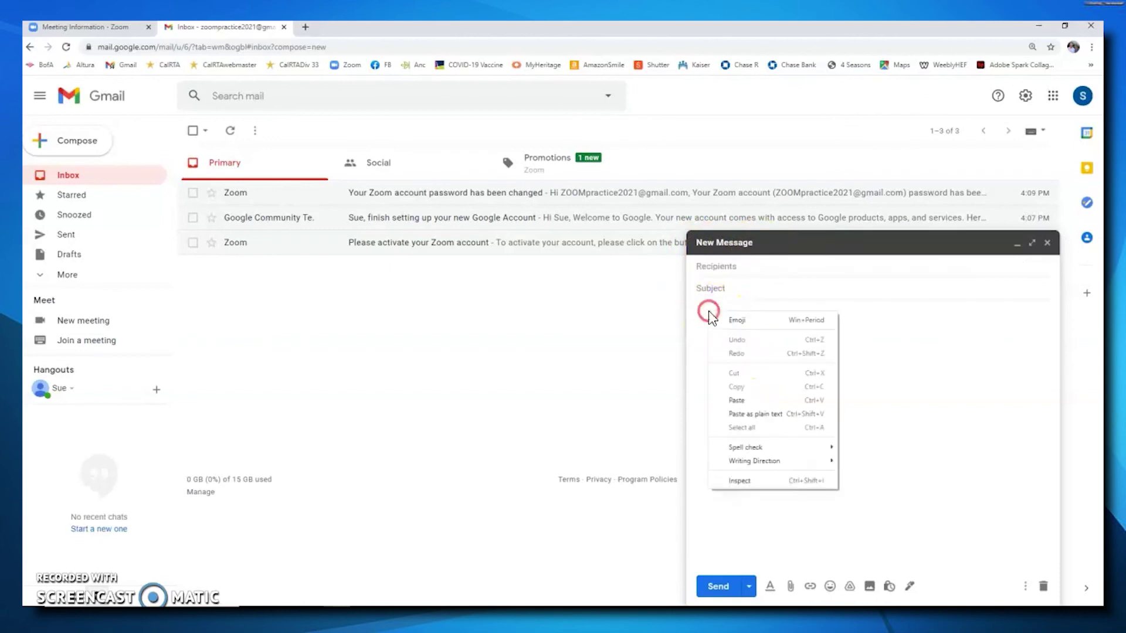
left_click(741, 400)
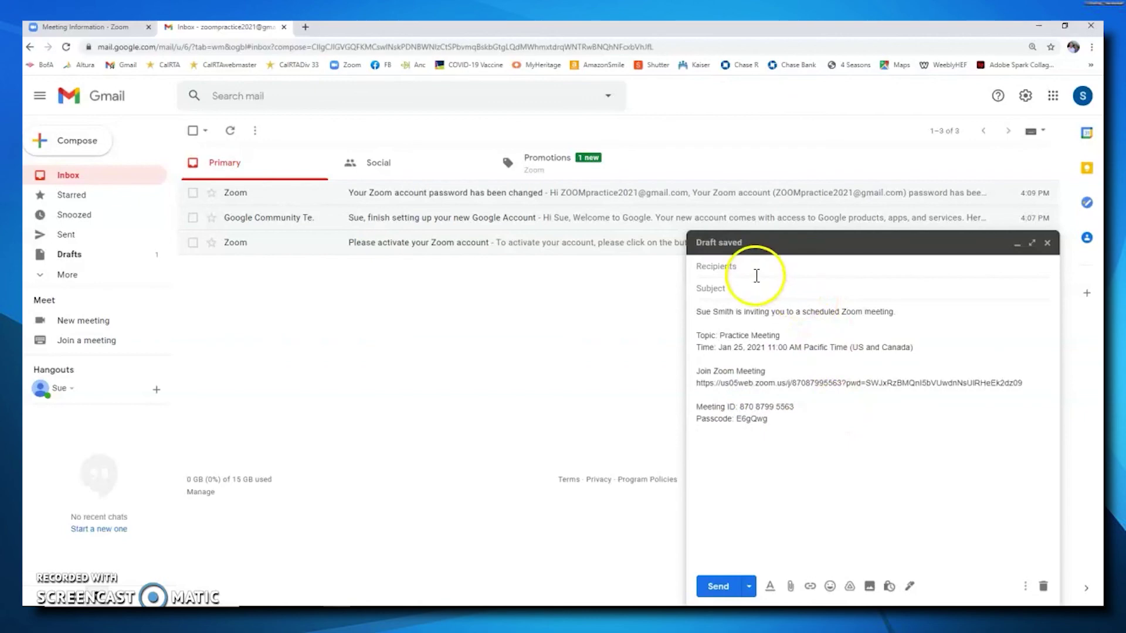
Enter the recipient's e-mail address and the subject 'Practice Zoom Meeting Invitation'.
left_click(727, 266)
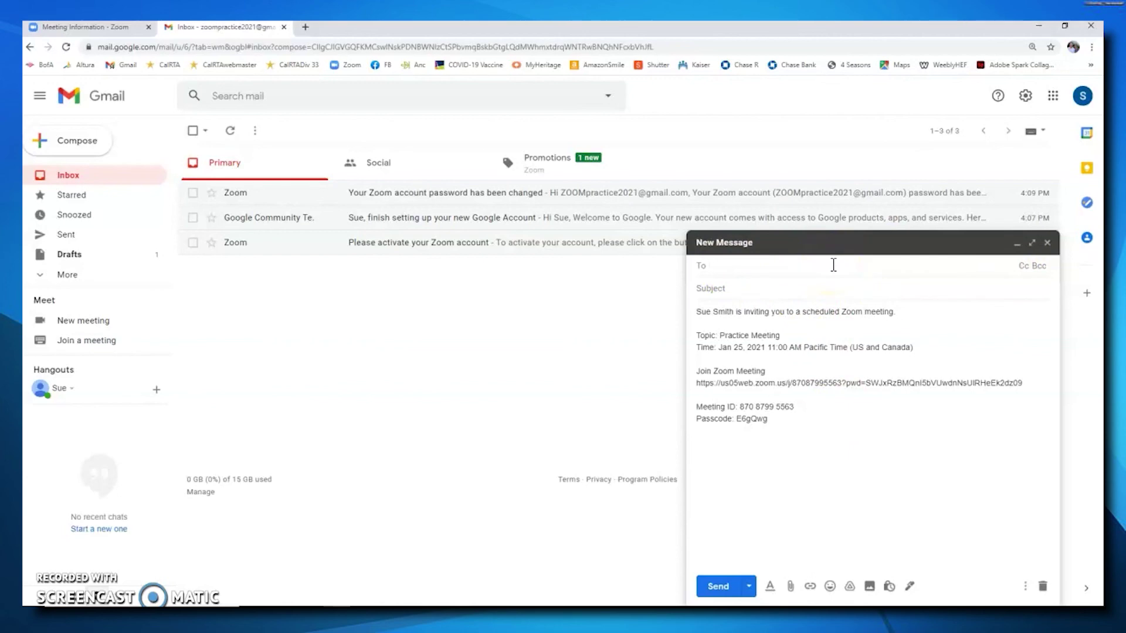
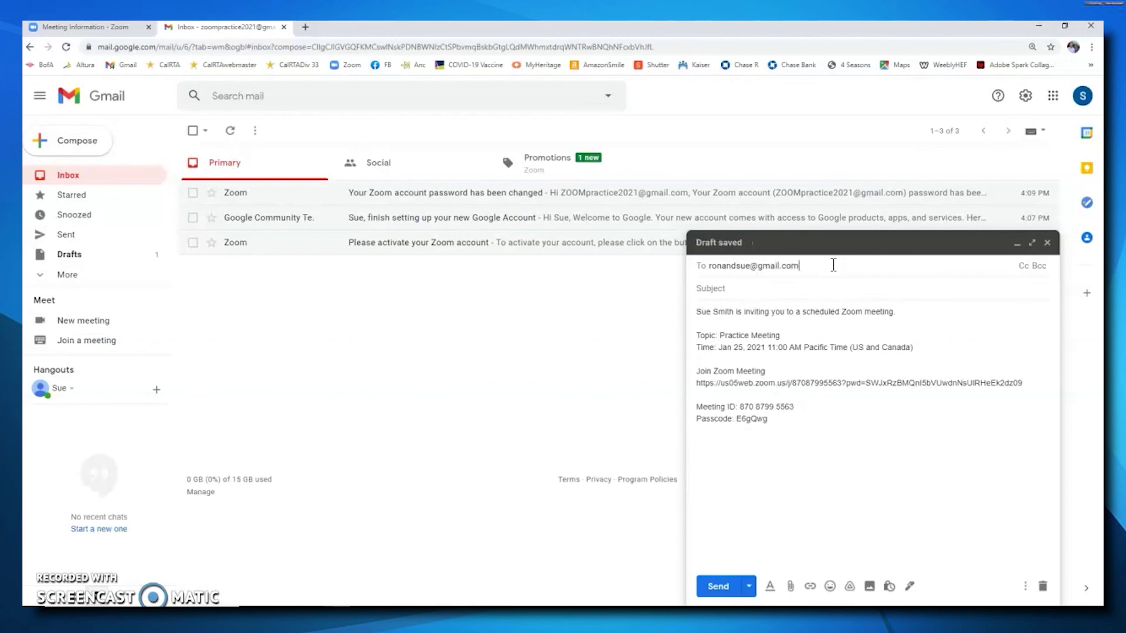
left_click(732, 288)
type("Practice Zoom Meeting")
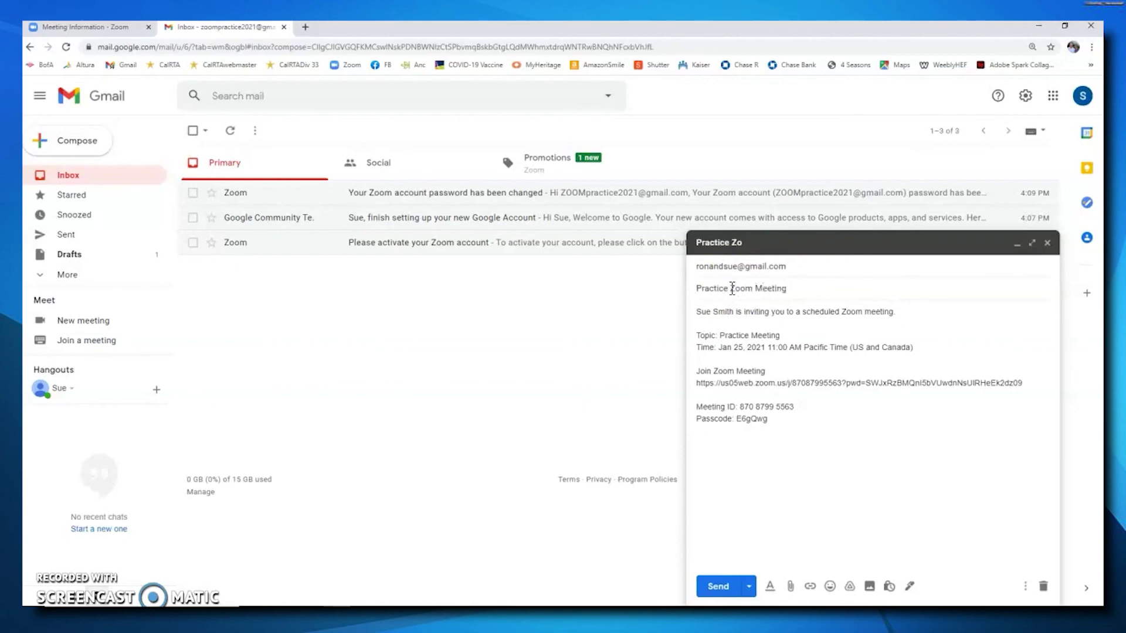
type(" Invitation")
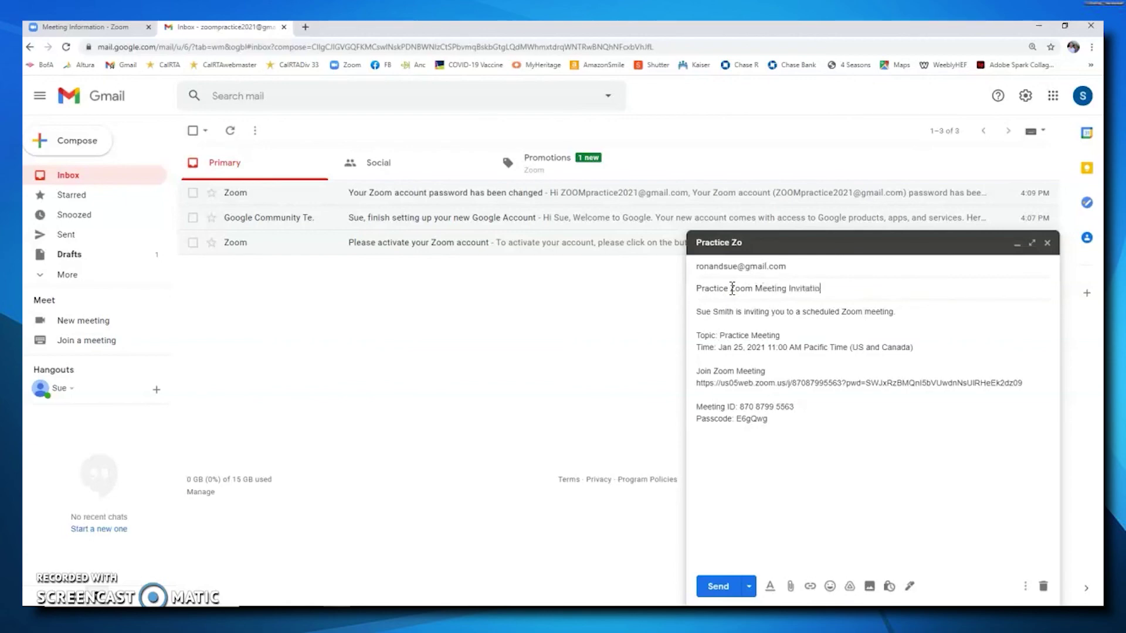